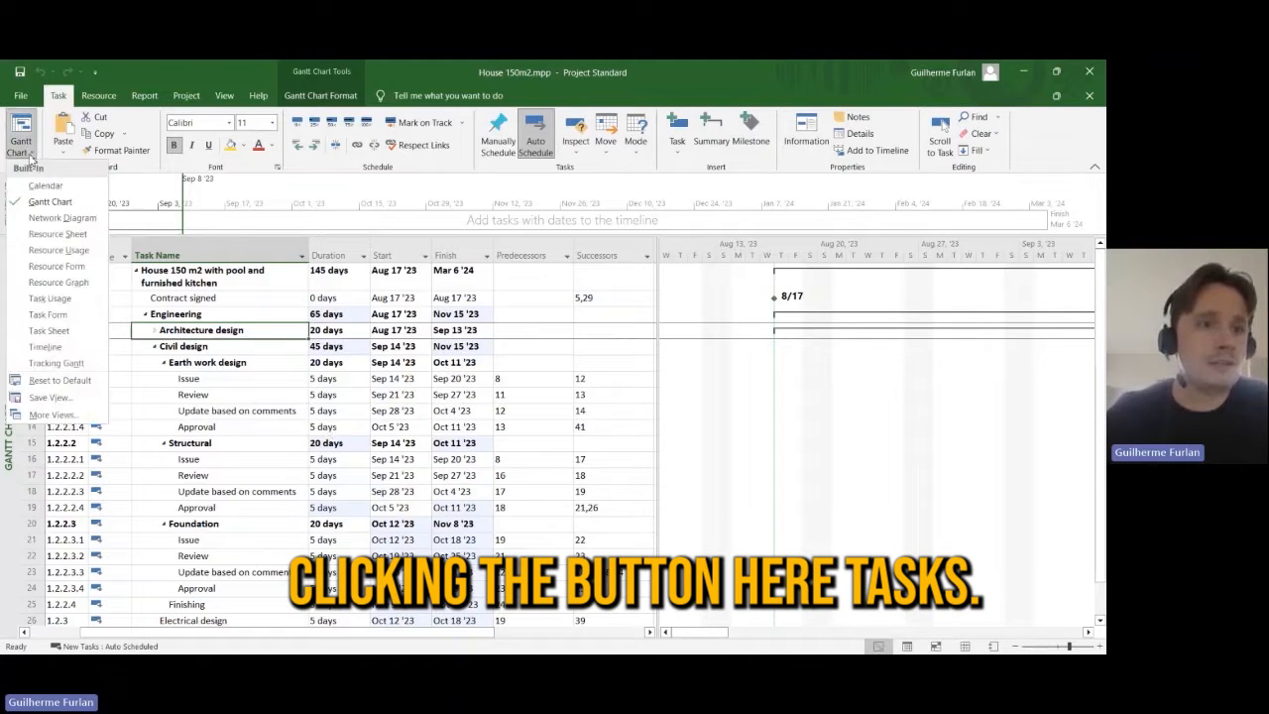
# - Switch the schedule to the Tracking Gantt view and widen the task table to reveal the Predecessors and Successors columns
pyautogui.click(55, 363)
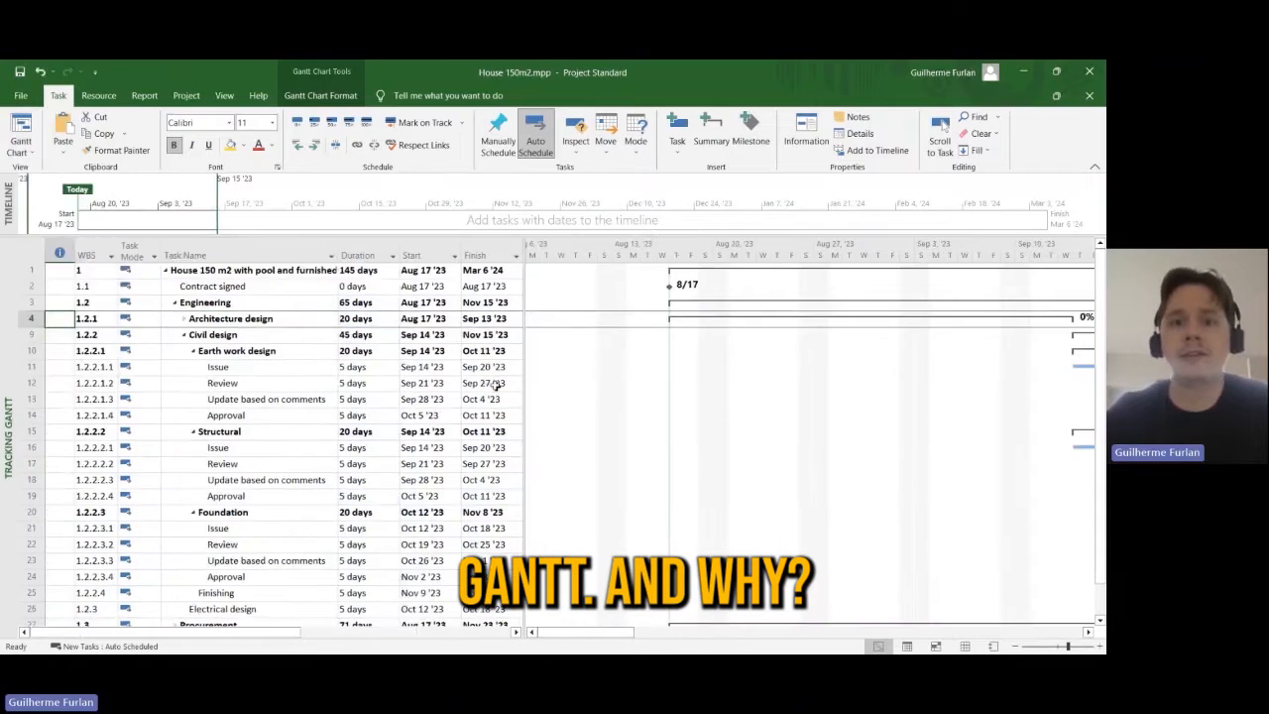
pyautogui.moveTo(525, 388); pyautogui.dragTo(682, 397)
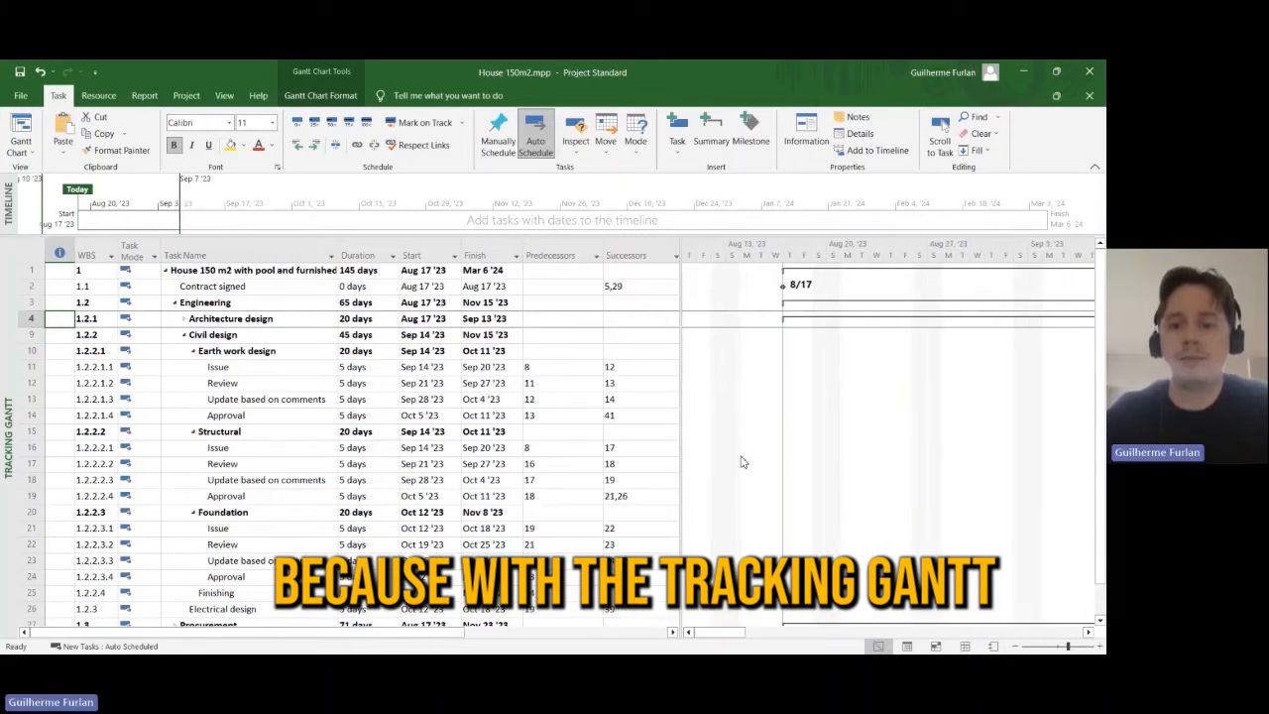
pyautogui.moveTo(749, 640); pyautogui.dragTo(808, 639)
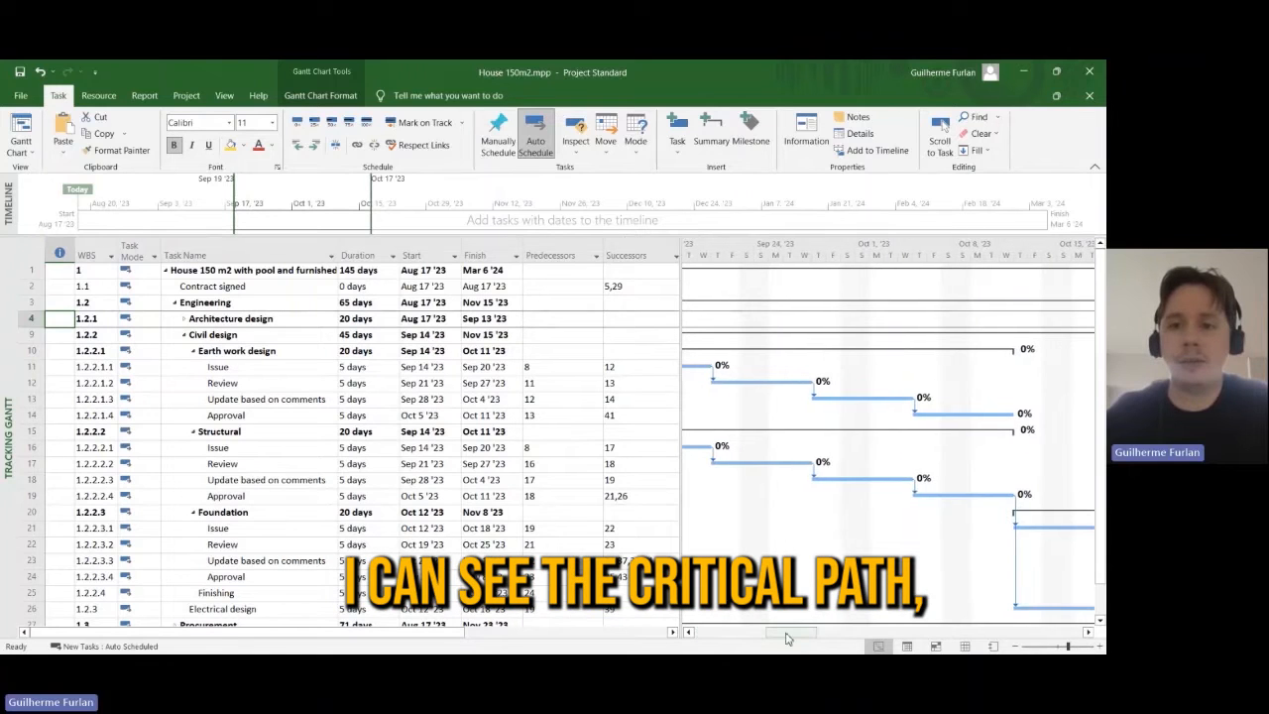
# - Expand the Procurement and Construction summary tasks and look over their critical path in the chart
pyautogui.scroll(-2, 901, 506)
pyautogui.scroll(-2, 900, 506)
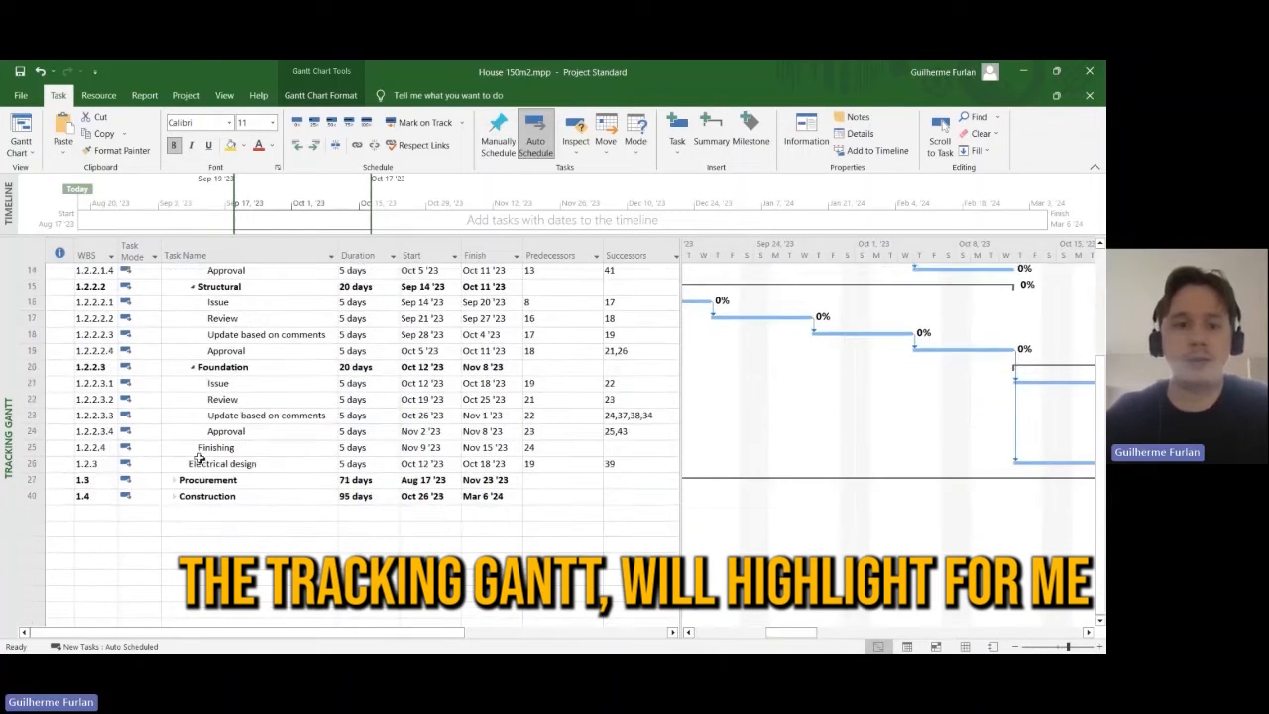
pyautogui.click(175, 479)
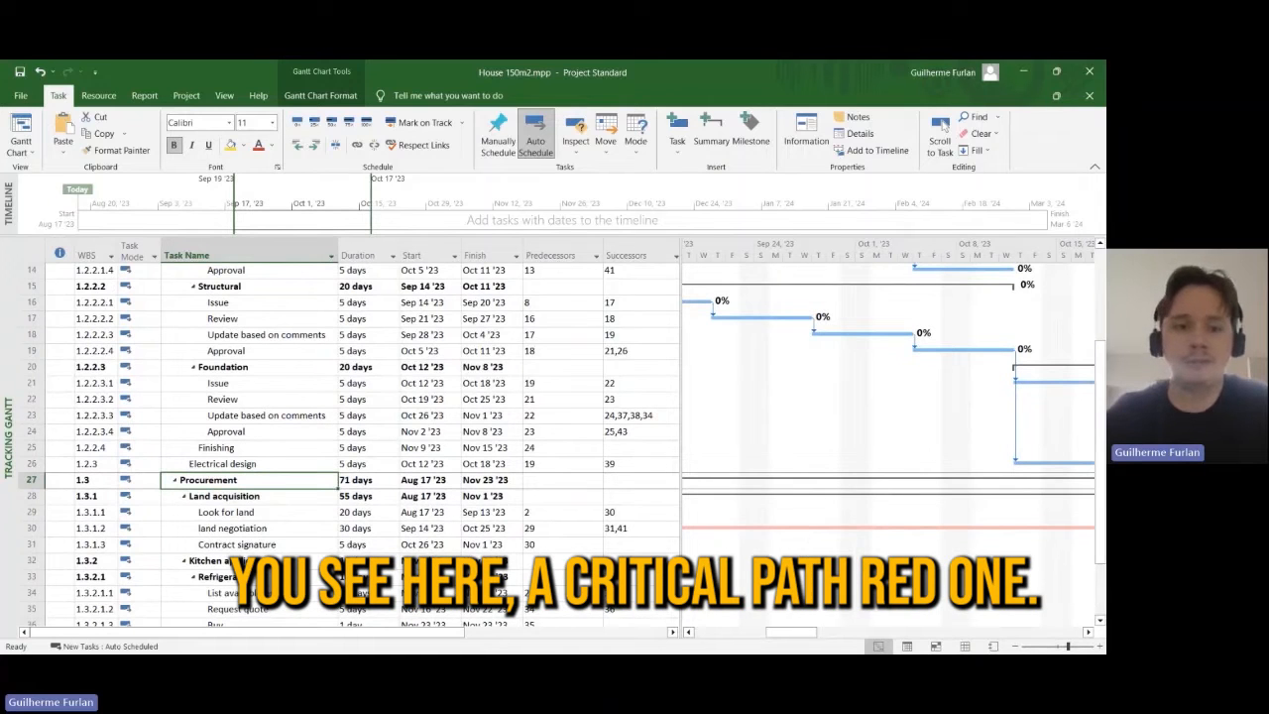
pyautogui.moveTo(801, 640); pyautogui.dragTo(835, 639)
pyautogui.scroll(-3, 870, 553)
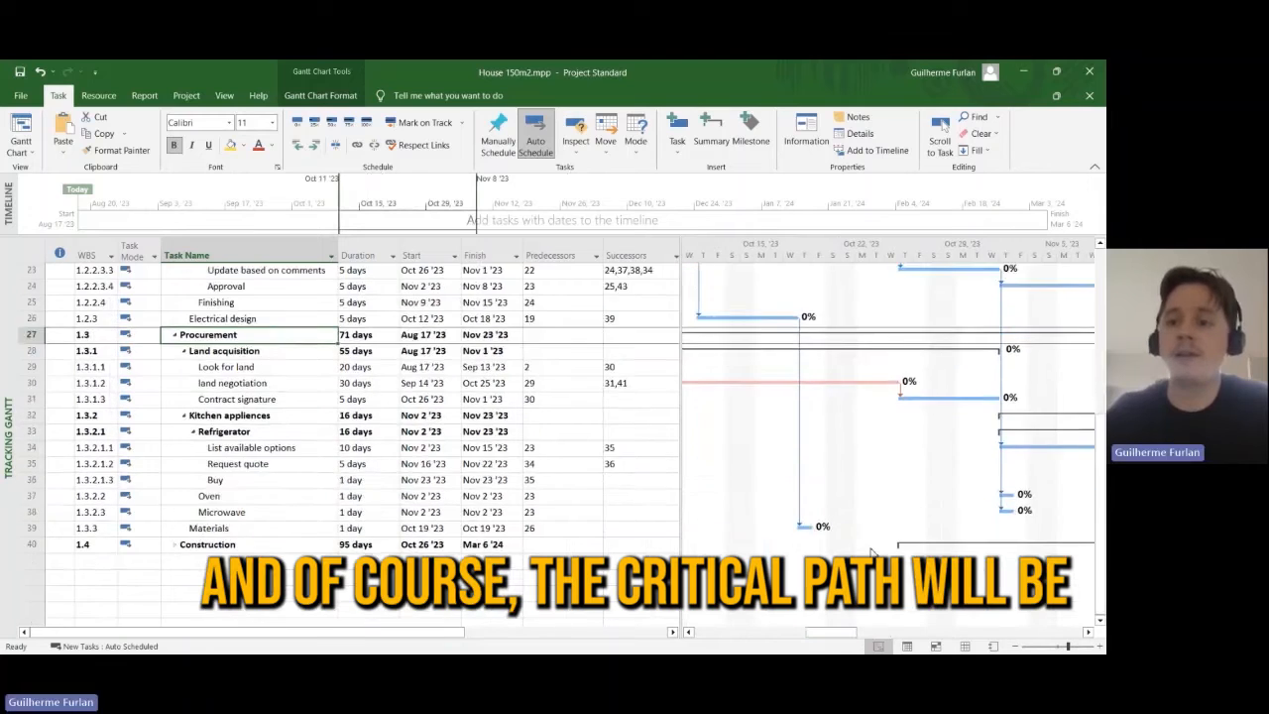
pyautogui.scroll(-2, 871, 553)
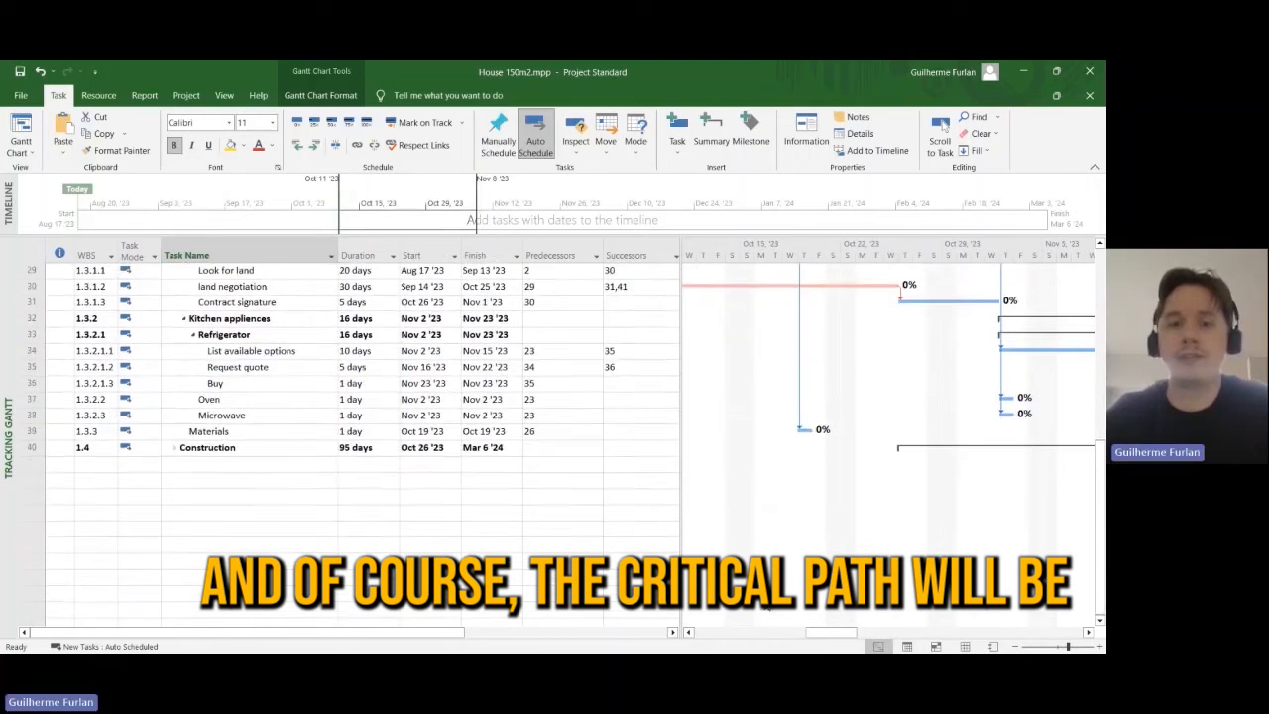
pyautogui.click(175, 448)
pyautogui.moveTo(857, 624)
pyautogui.mouseDown()
pyautogui.moveTo(920, 643)
pyautogui.moveTo(864, 635)
pyautogui.mouseUp()
pyautogui.scroll(4, 446, 522)
pyautogui.scroll(5, 446, 523)
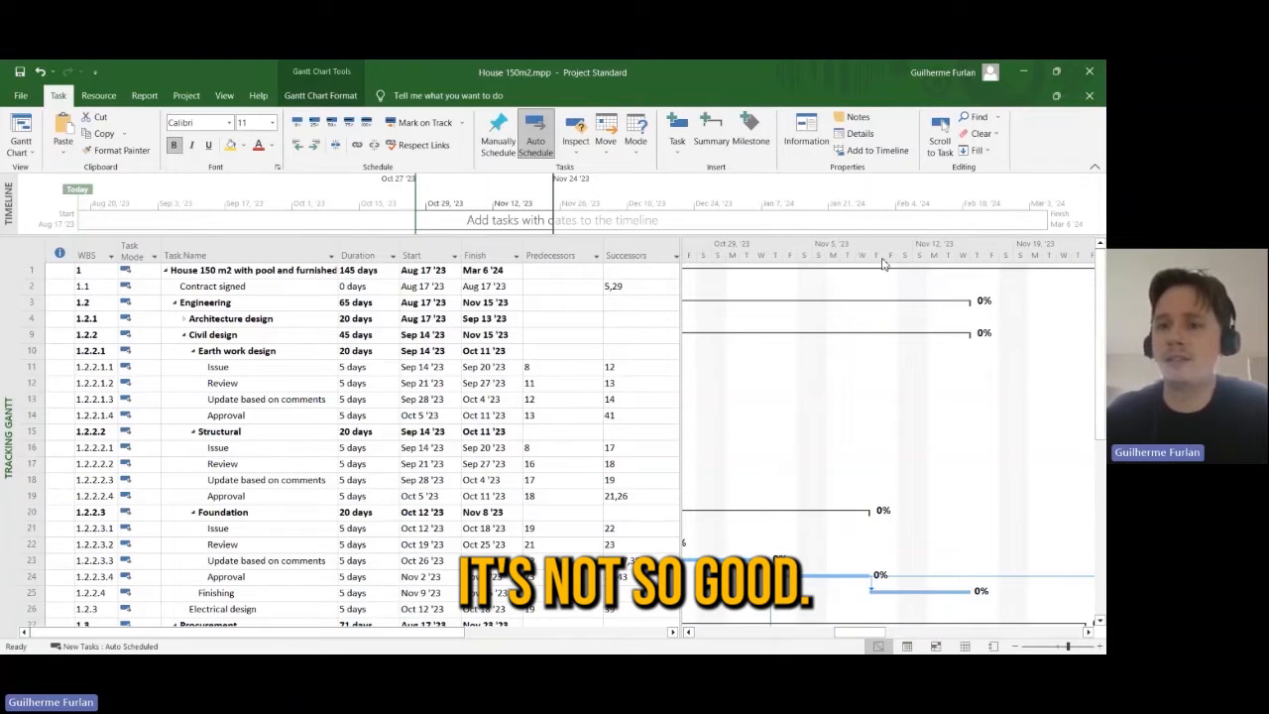
# - Set the units of the timescale's bottom tier to Weeks
pyautogui.click(1018, 646)
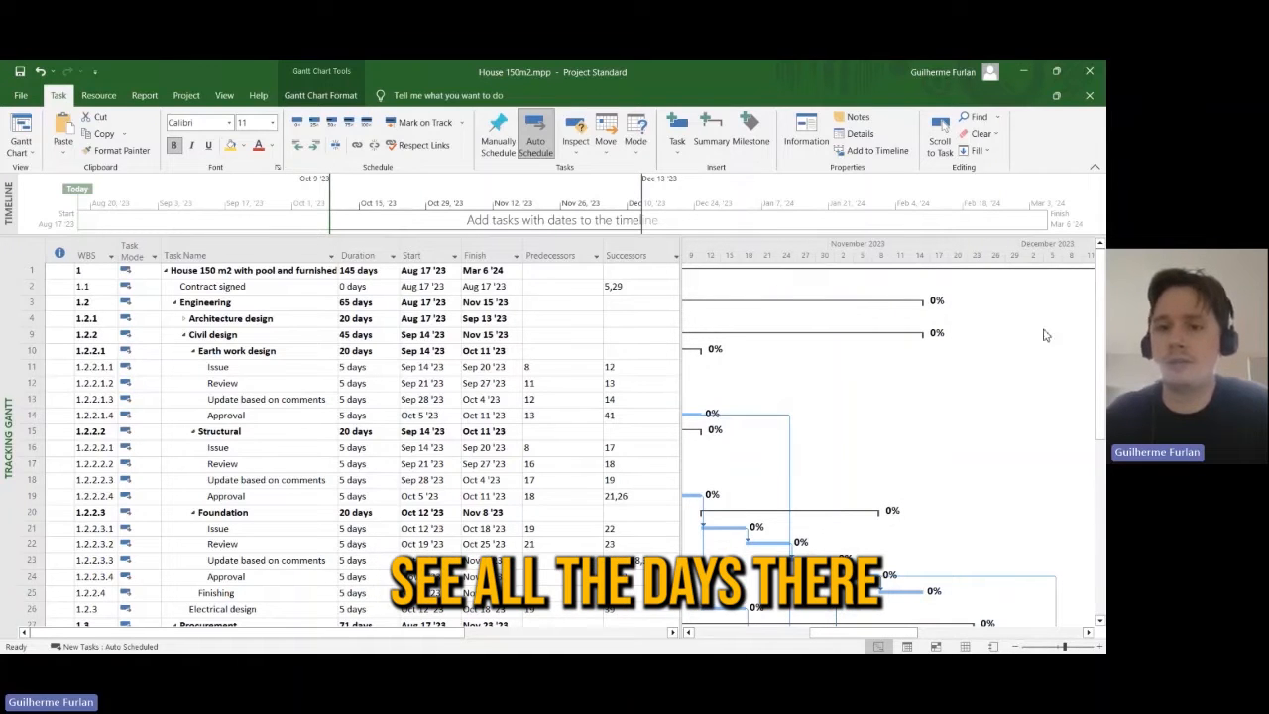
pyautogui.moveTo(876, 628); pyautogui.dragTo(870, 640)
pyautogui.doubleClick(793, 254)
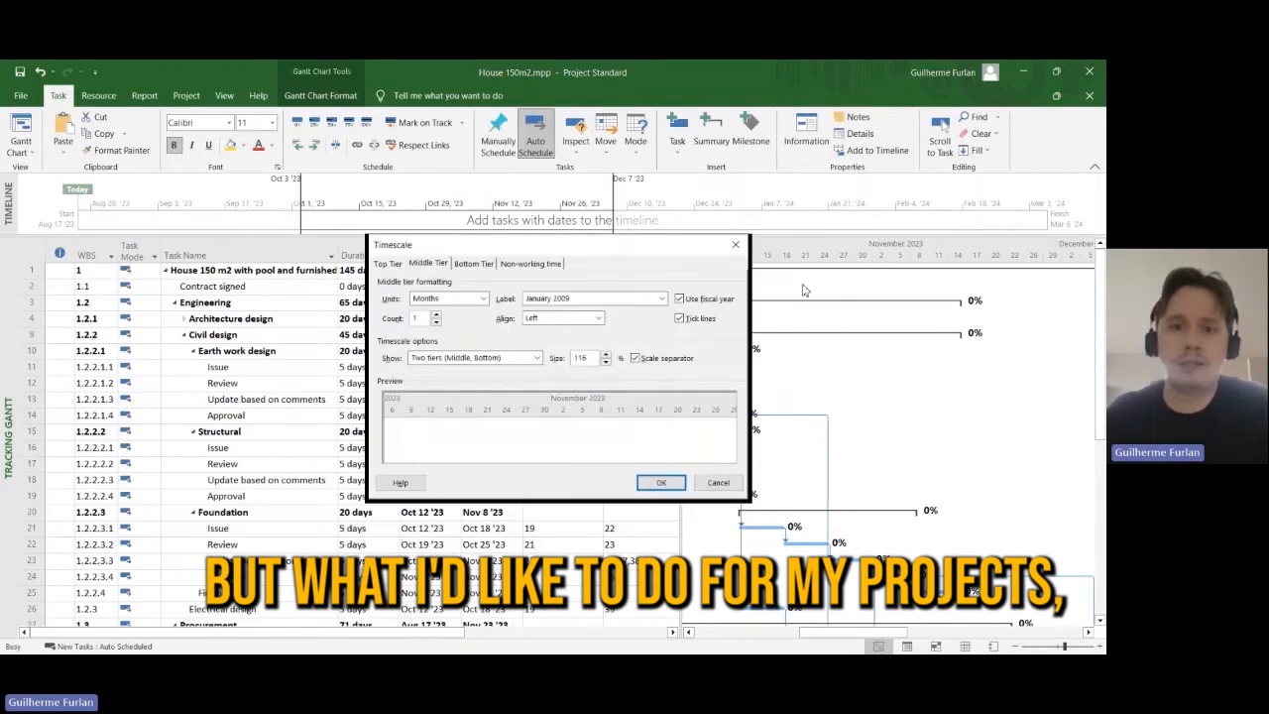
pyautogui.click(474, 263)
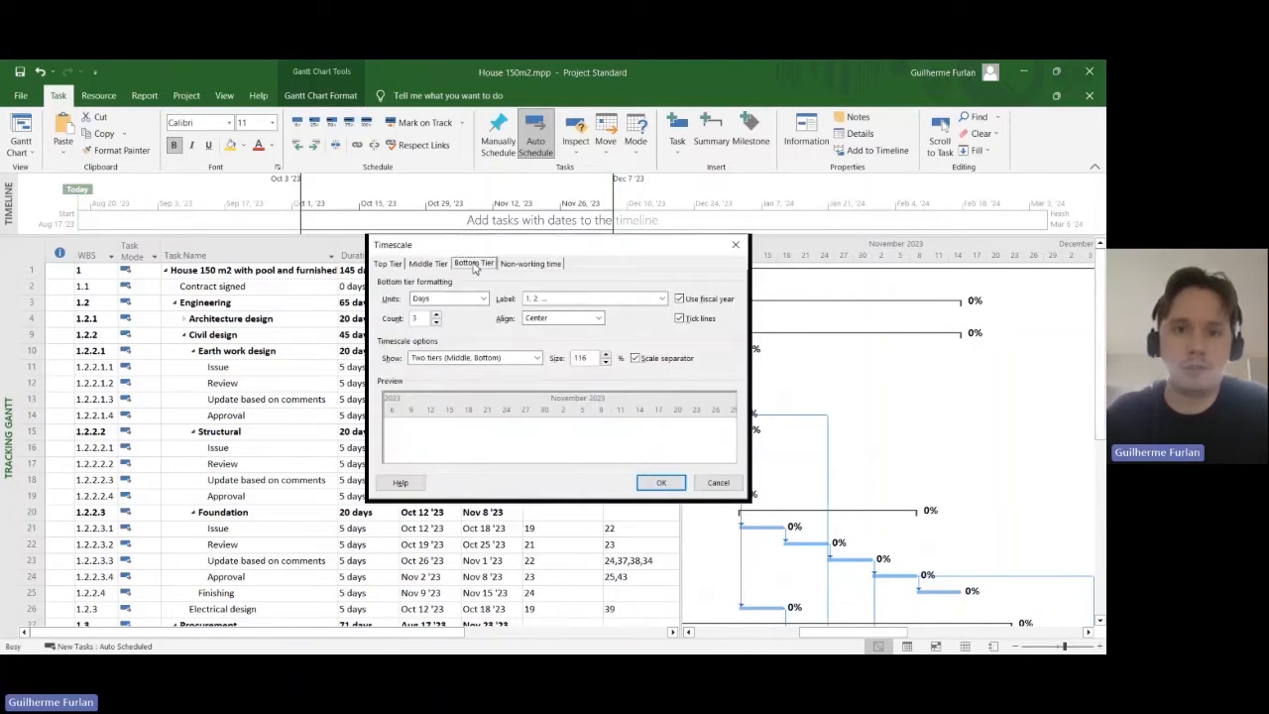
pyautogui.click(483, 299)
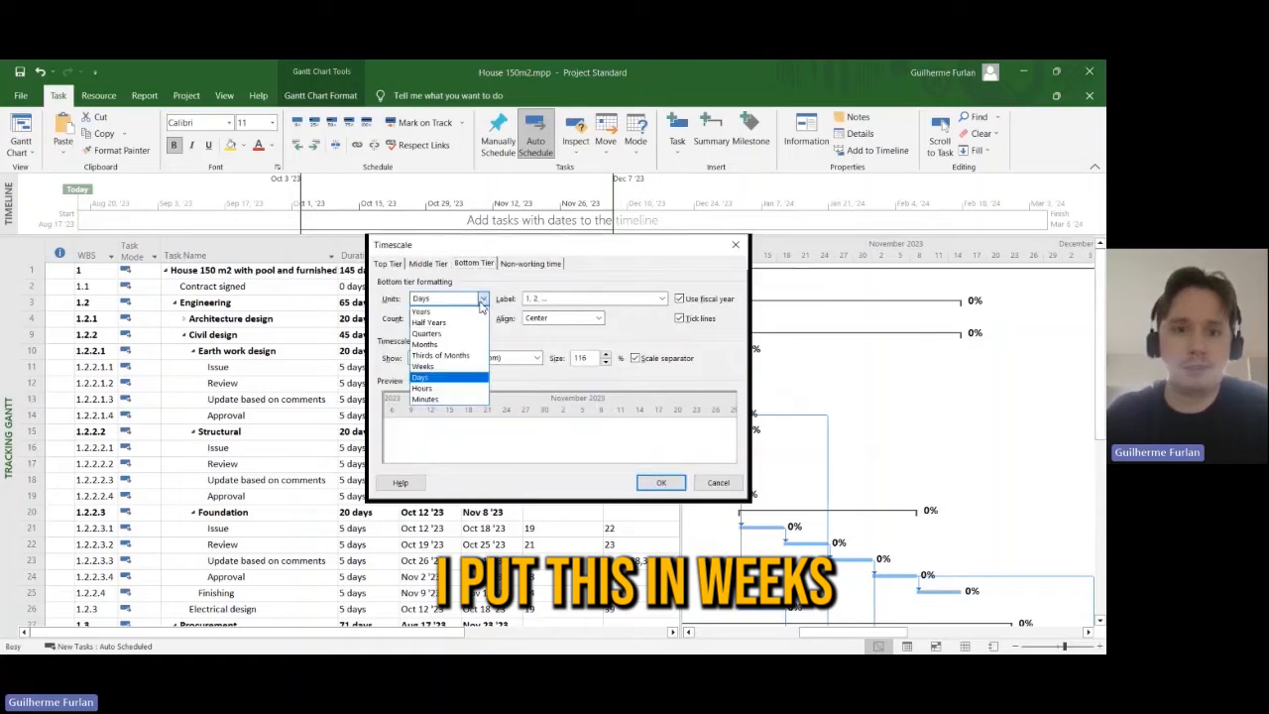
pyautogui.click(466, 366)
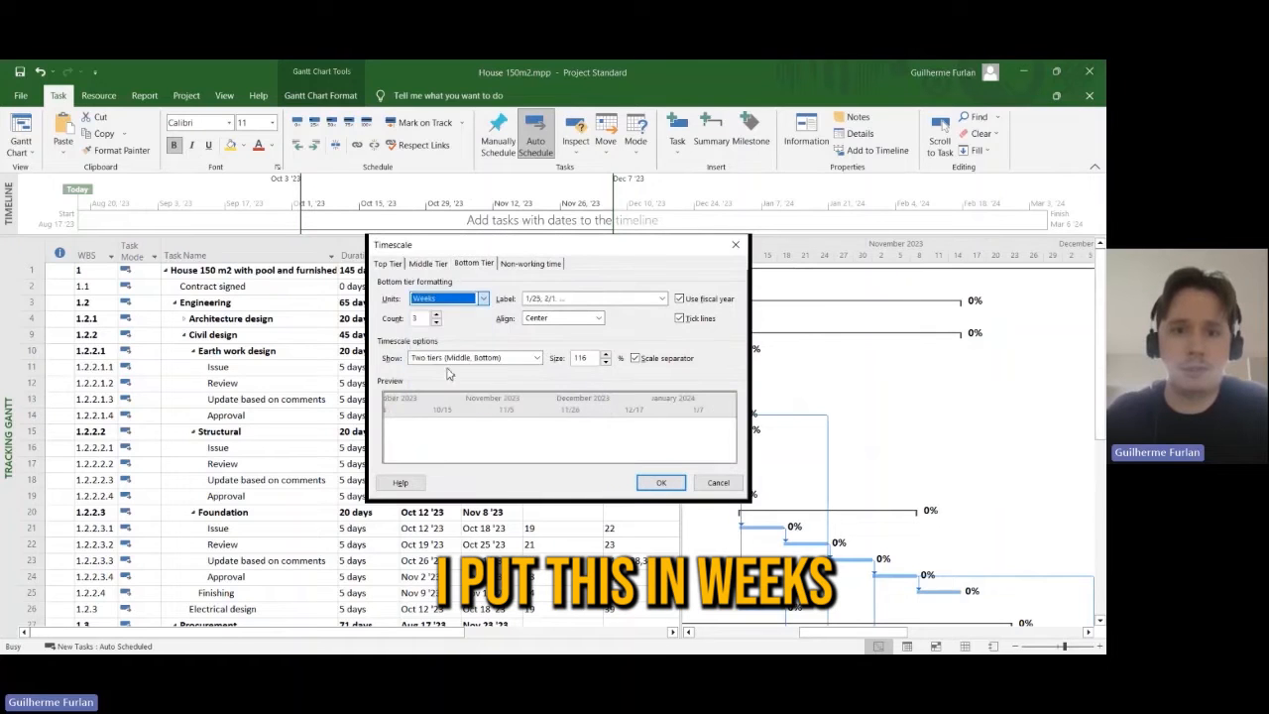
# - Give the bottom tier the date label format Jan 25, '09 and set its count to 1
pyautogui.click(662, 299)
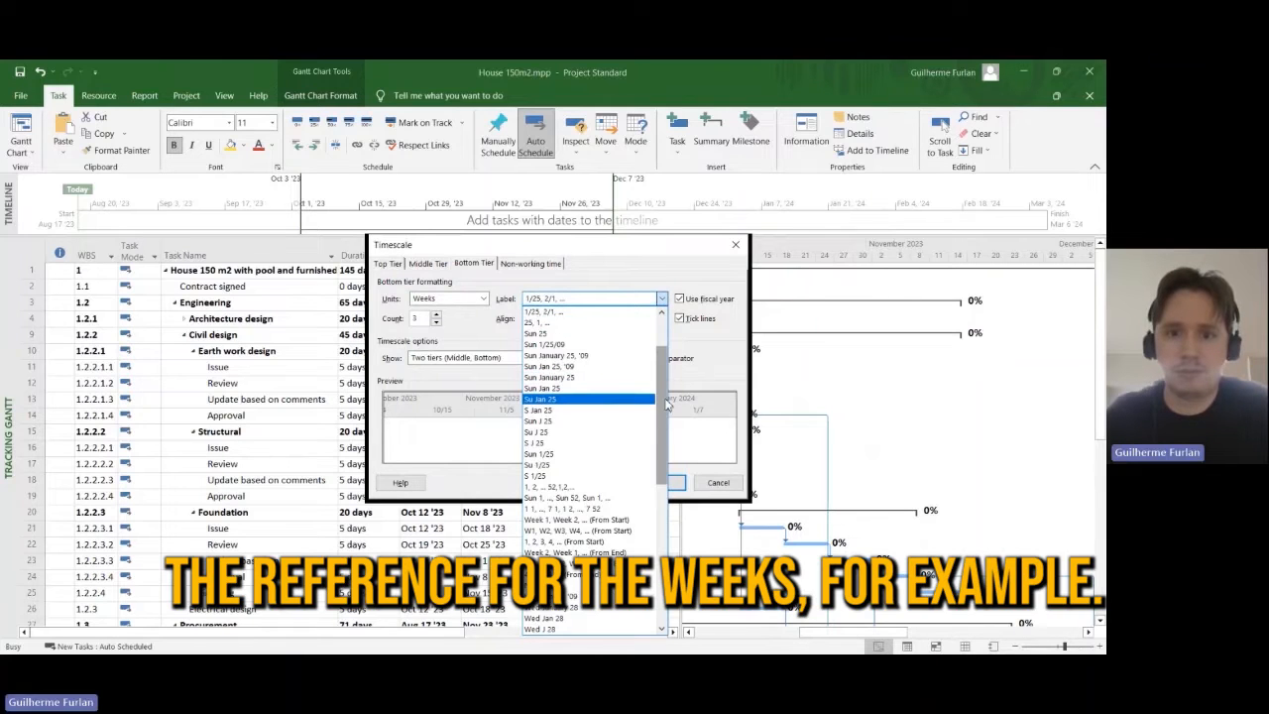
pyautogui.scroll(-2, 664, 401)
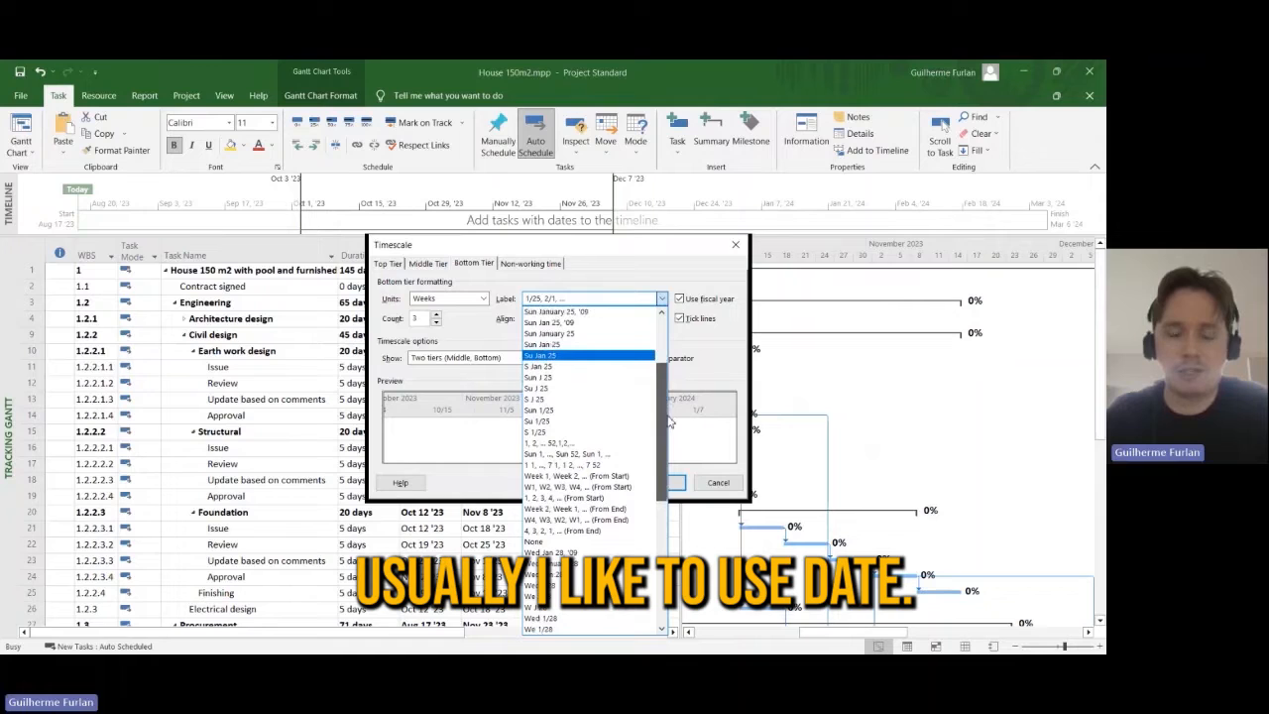
pyautogui.moveTo(670, 421); pyautogui.dragTo(669, 382)
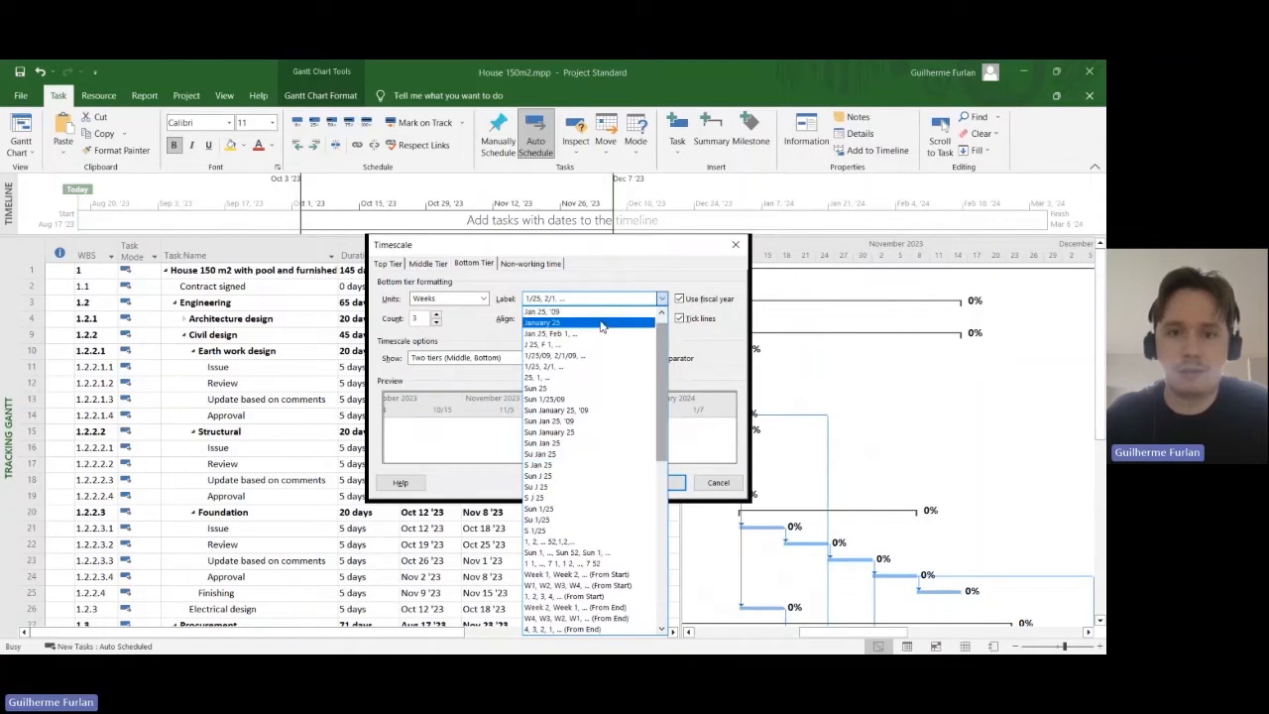
pyautogui.click(571, 314)
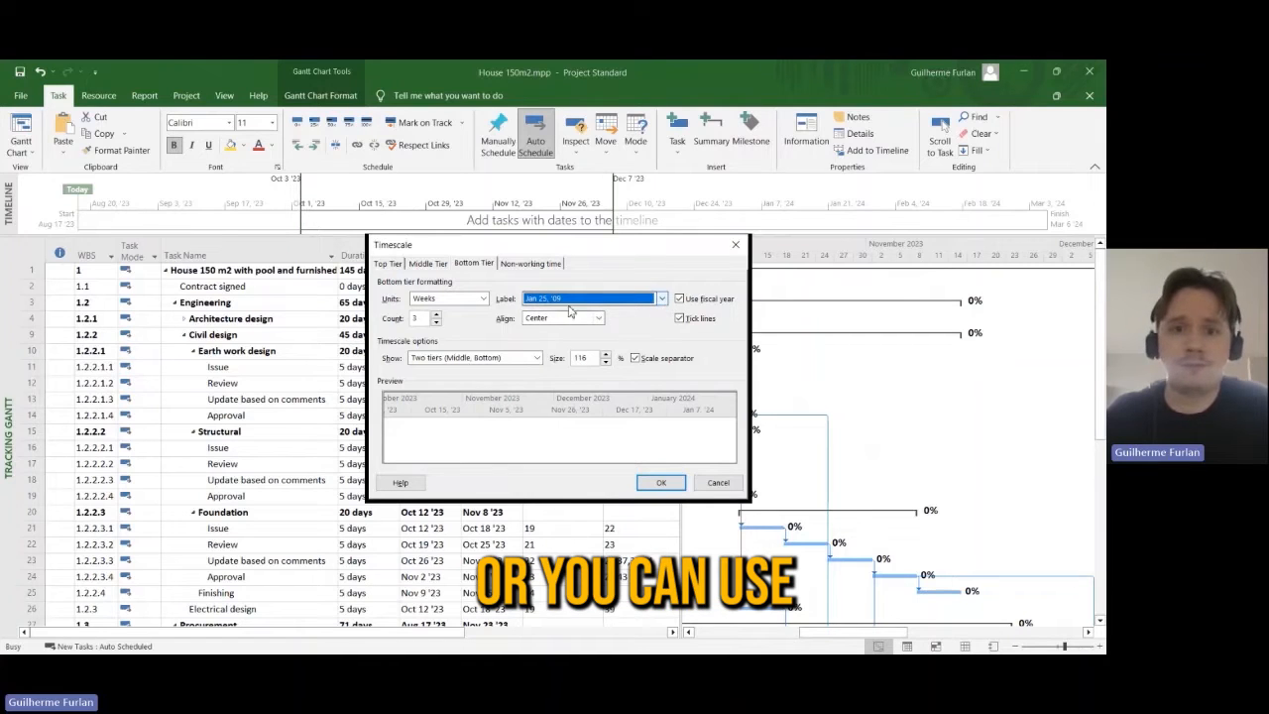
pyautogui.doubleClick(436, 322)
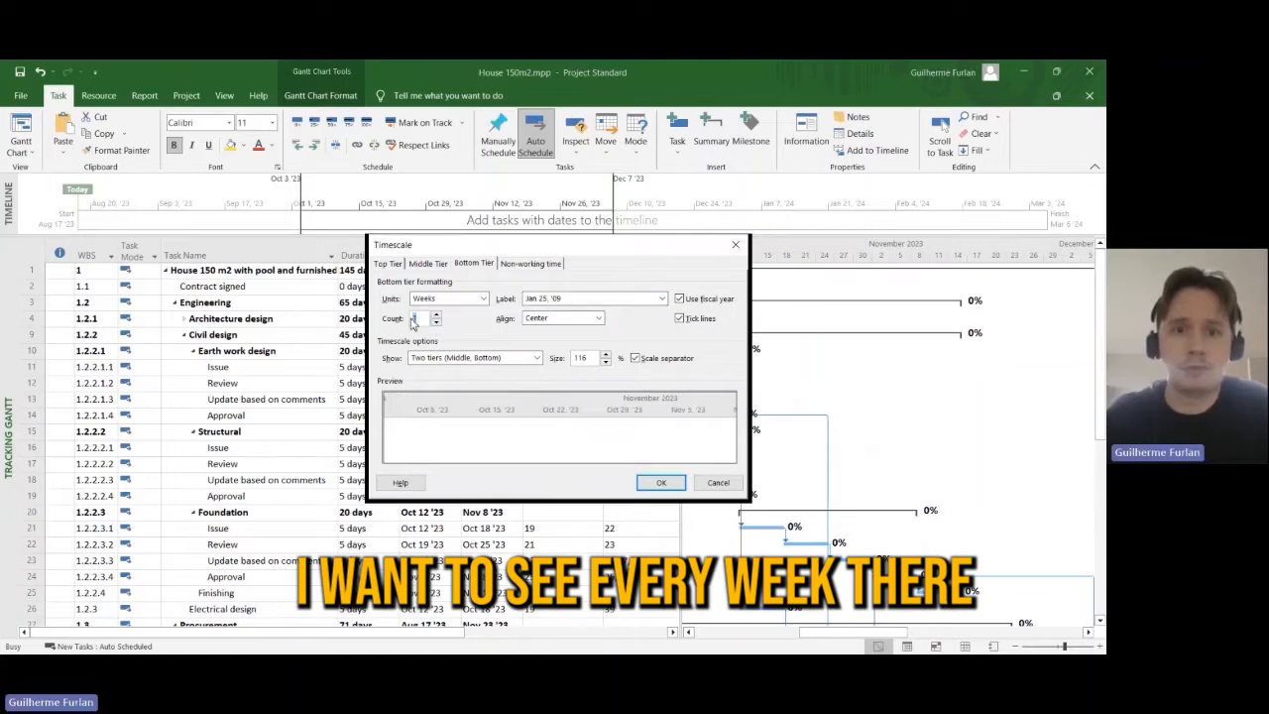
# - Set the timescale's middle tier to Quarters with the label format Q1 '09, Q2 '09, … and apply the settings
pyautogui.click(429, 262)
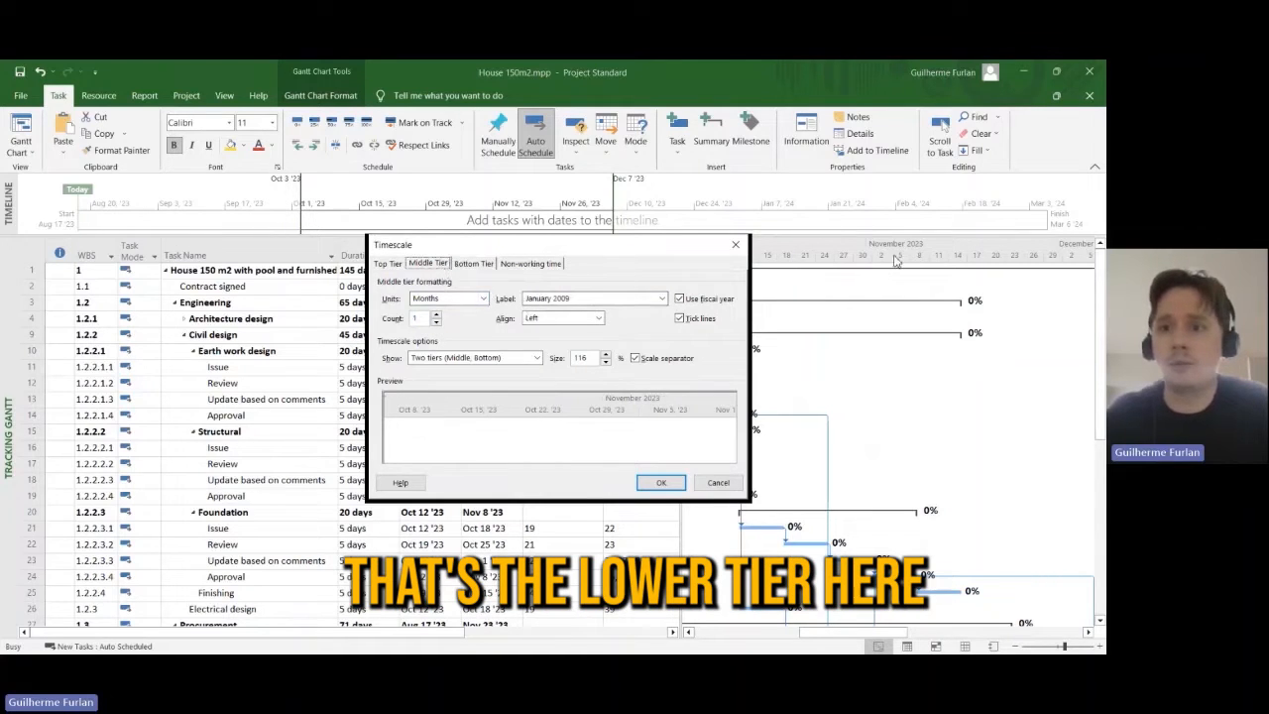
pyautogui.click(484, 298)
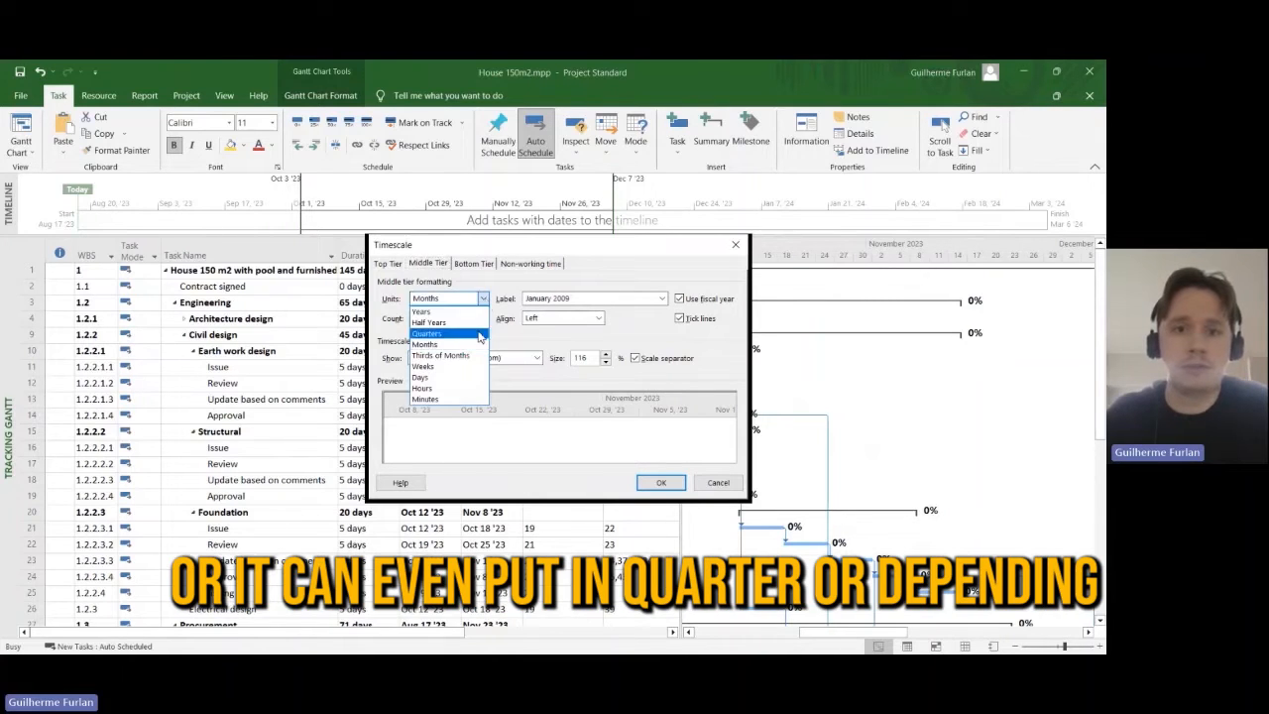
pyautogui.click(426, 333)
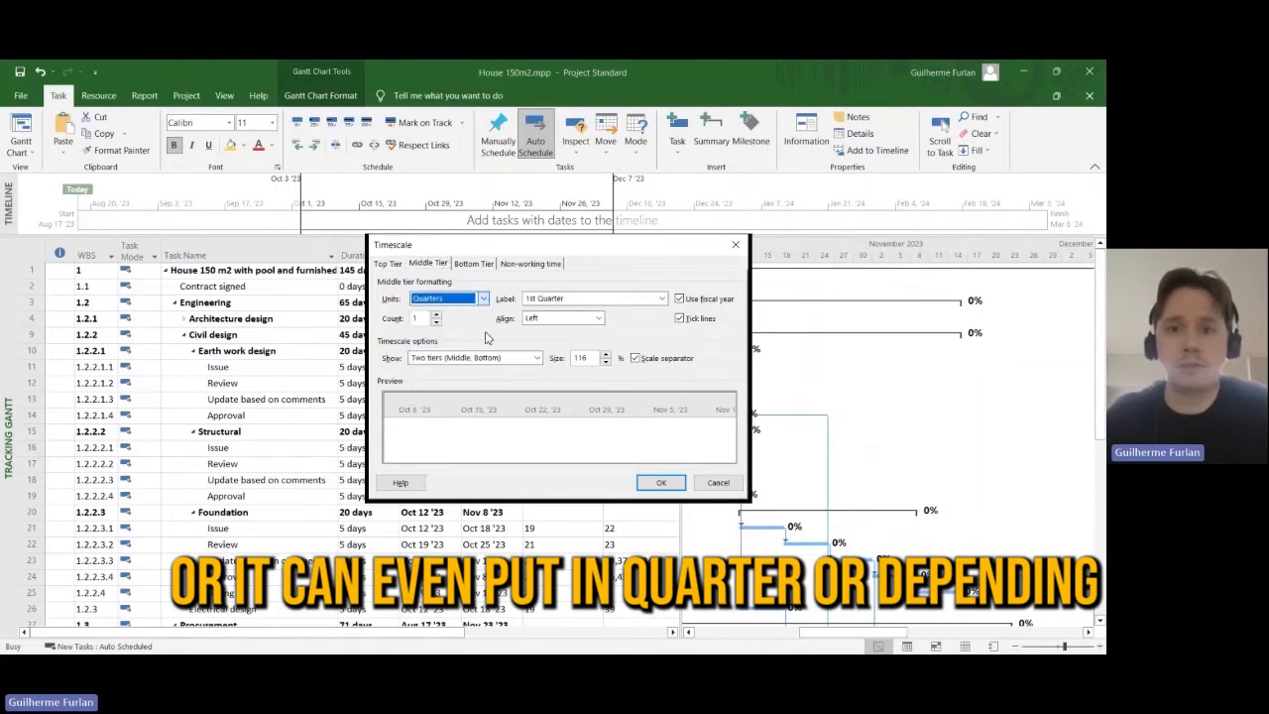
pyautogui.click(663, 299)
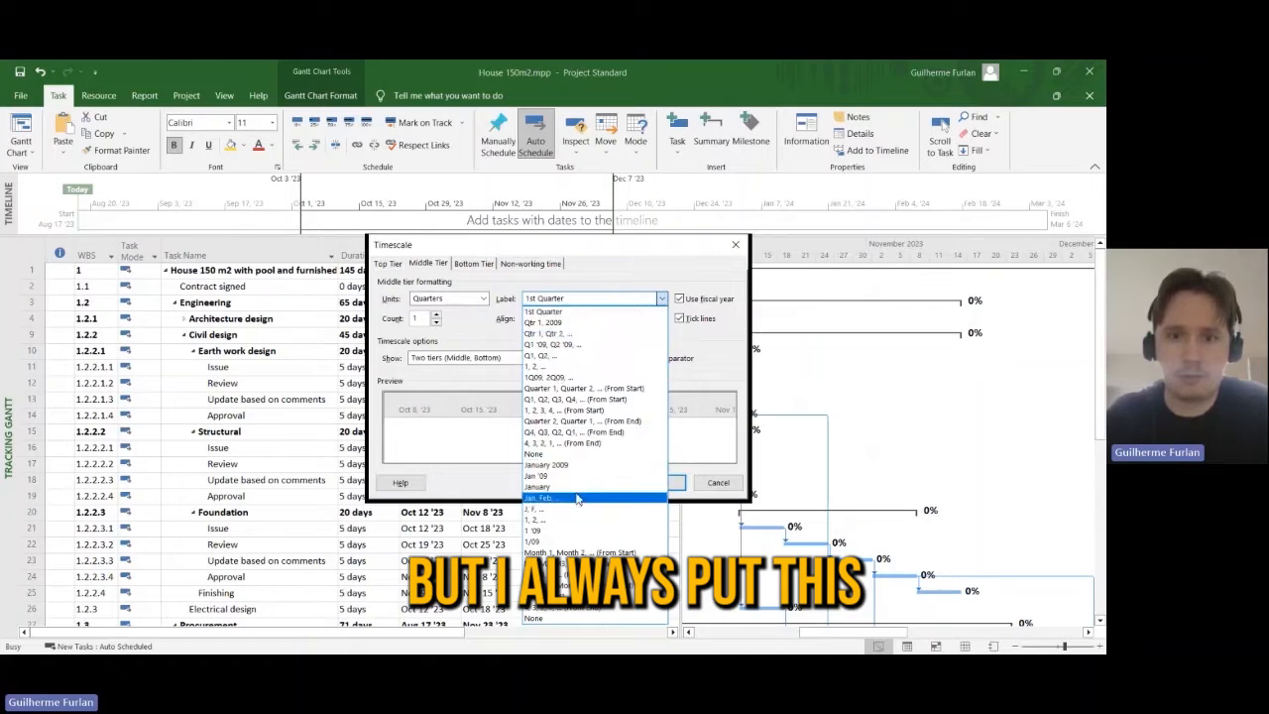
pyautogui.click(569, 344)
pyautogui.click(650, 481)
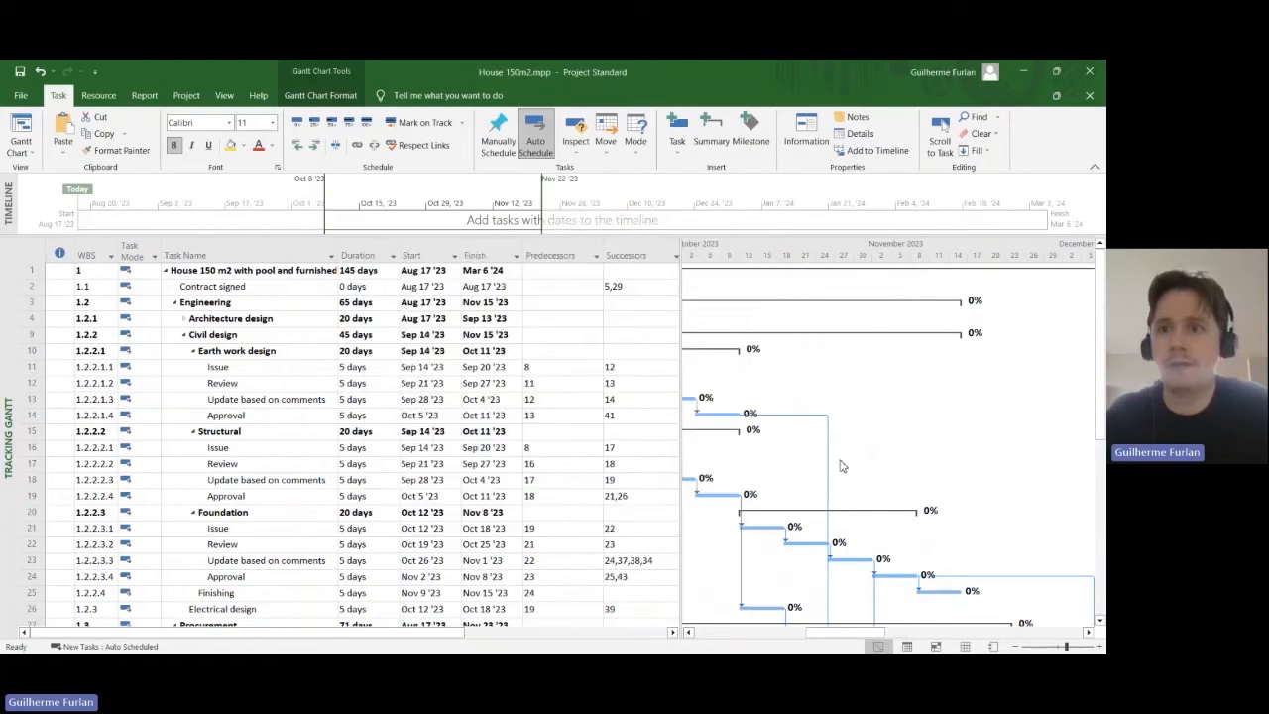
# - Try to center the quarter labels of the timescale's middle tier
pyautogui.doubleClick(922, 256)
pyautogui.click(400, 265)
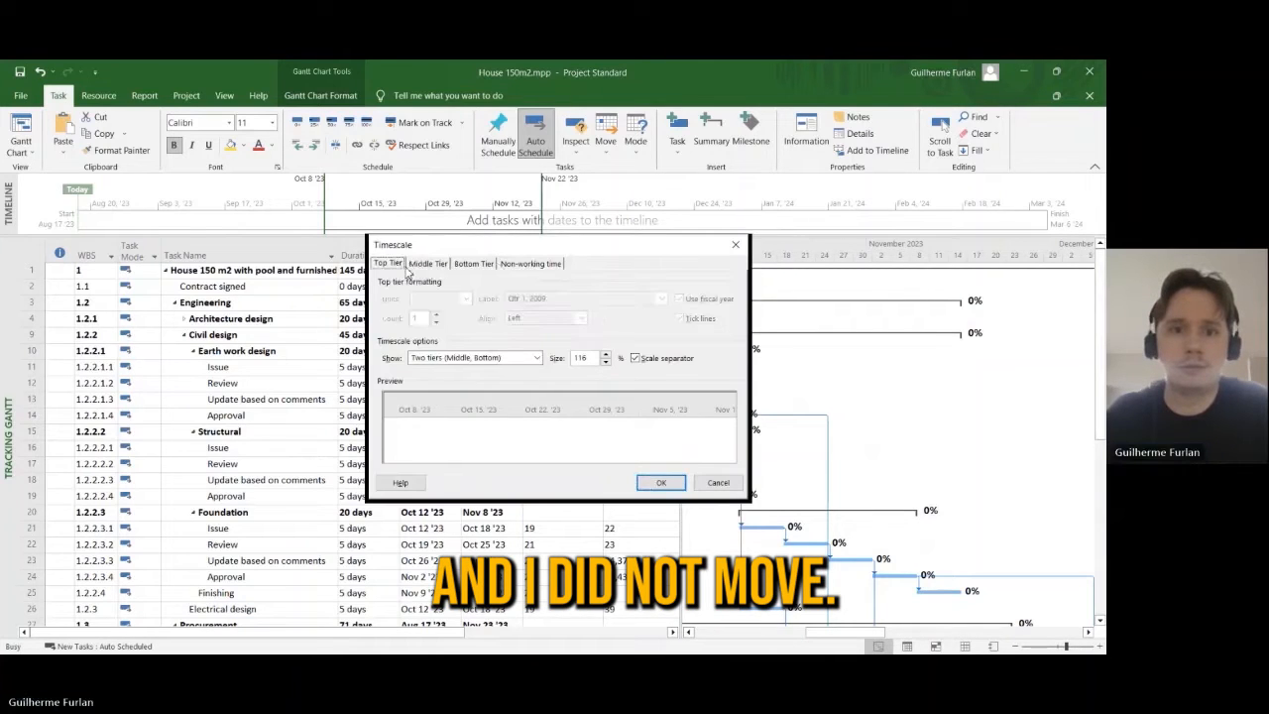
pyautogui.click(424, 265)
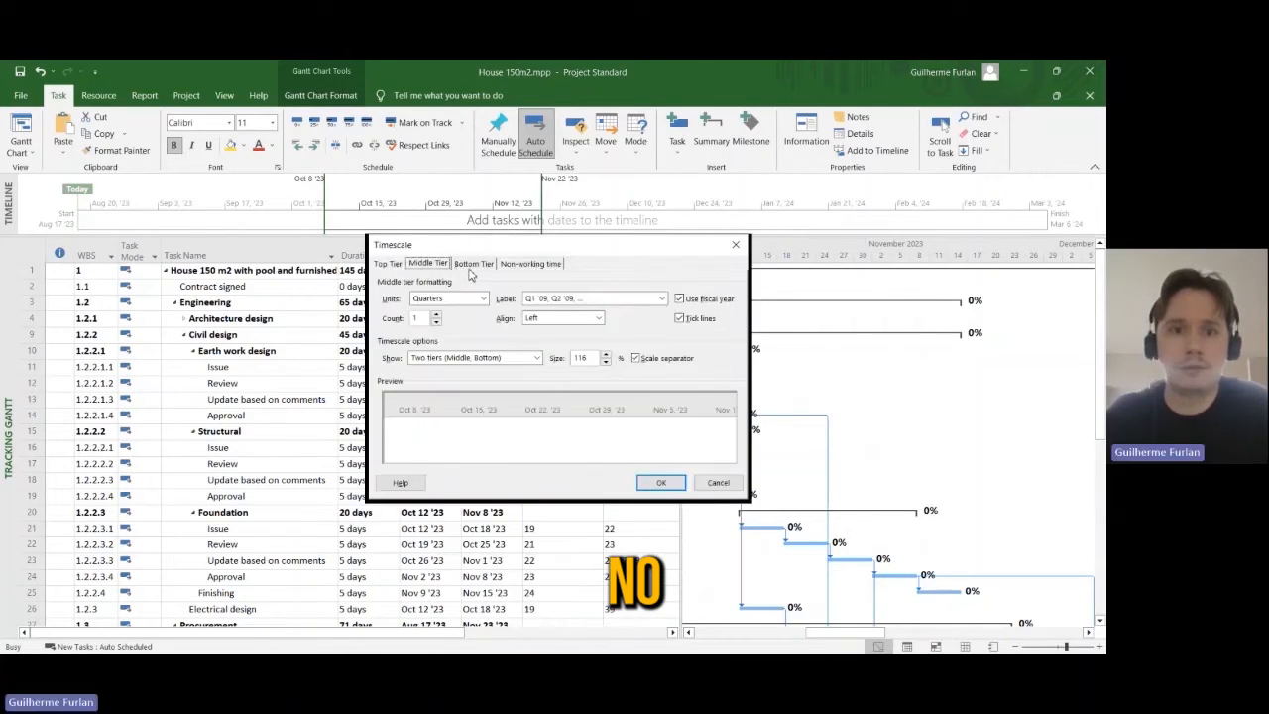
pyautogui.click(570, 317)
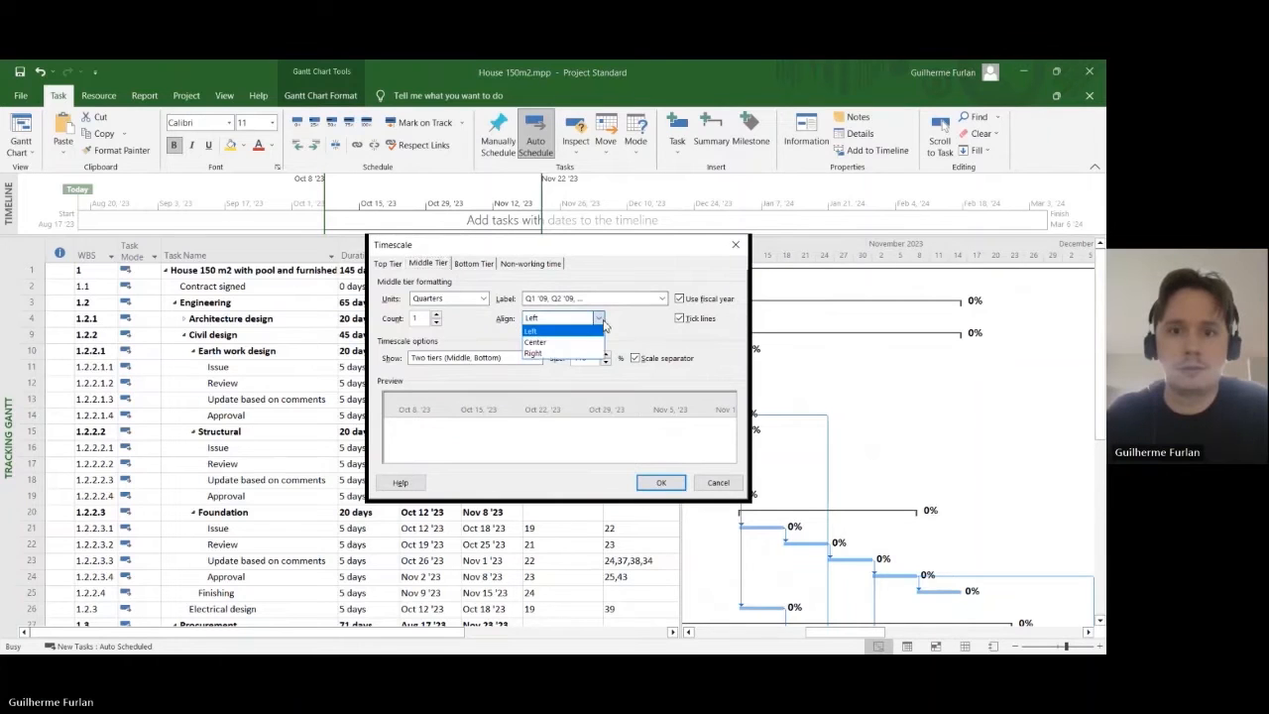
pyautogui.click(568, 342)
pyautogui.click(473, 263)
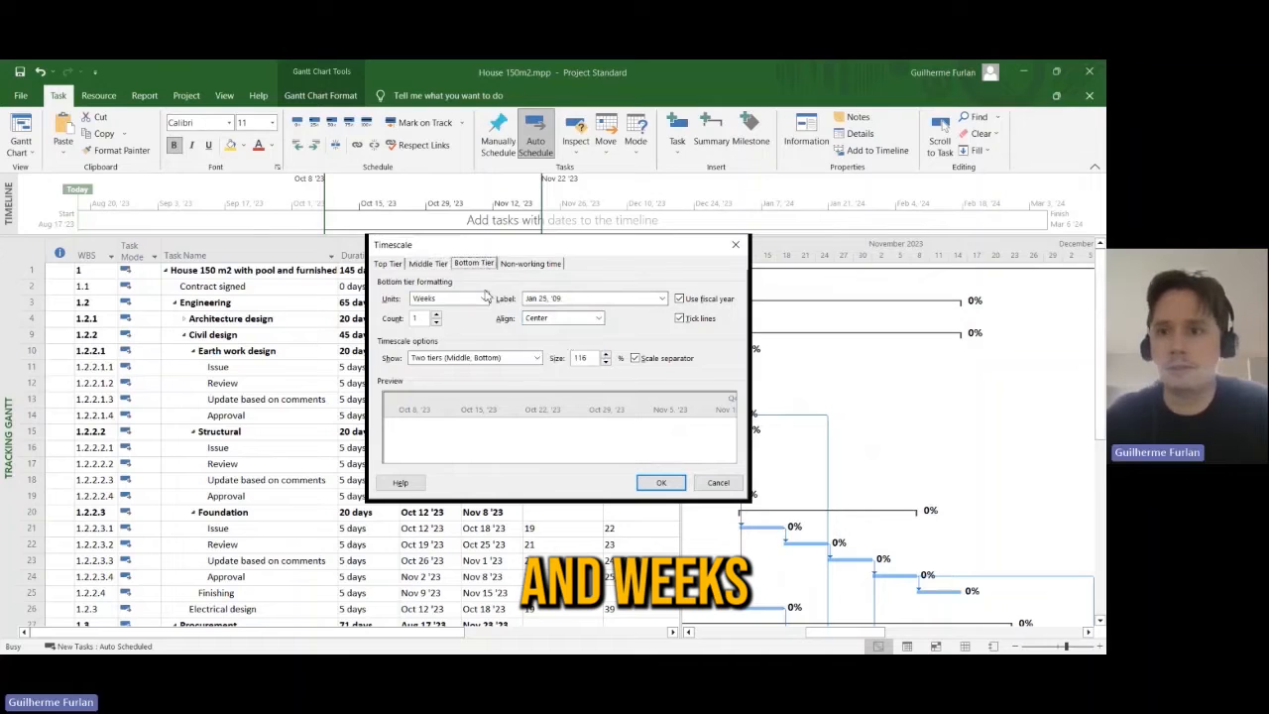
pyautogui.click(662, 483)
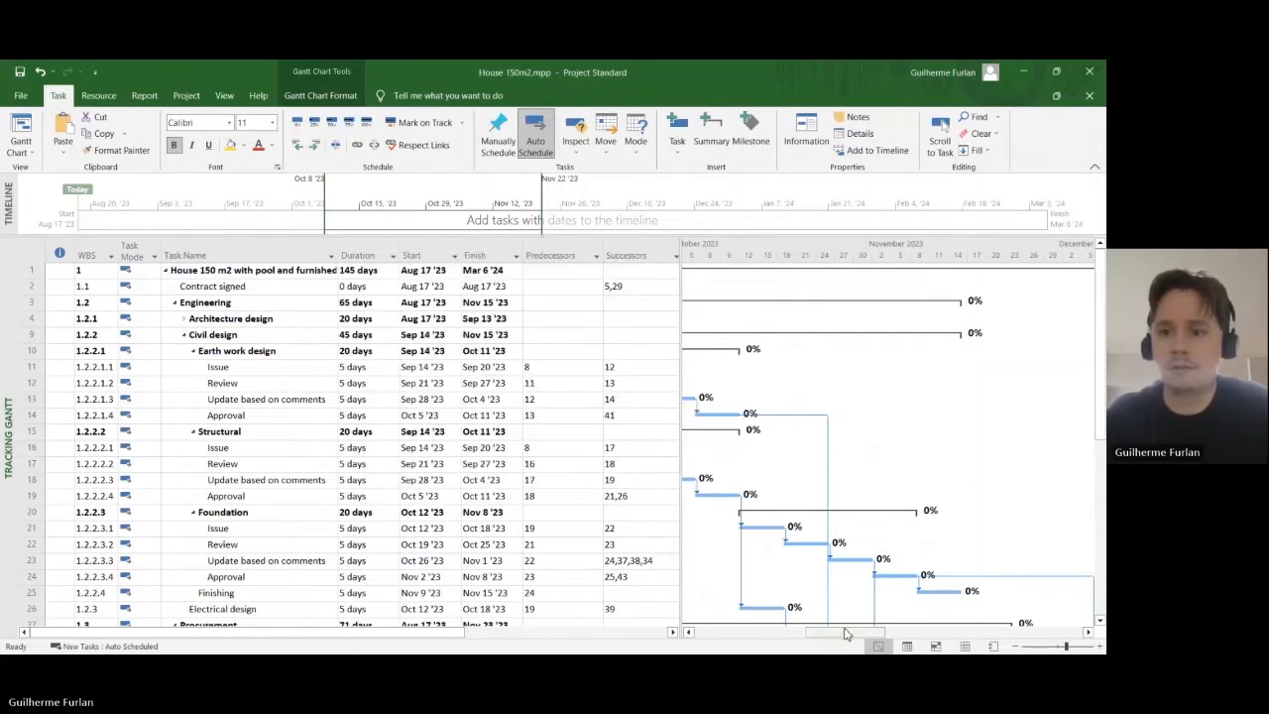
# - Check the middle and bottom tier settings of the timescale again
pyautogui.moveTo(844, 633); pyautogui.dragTo(907, 632)
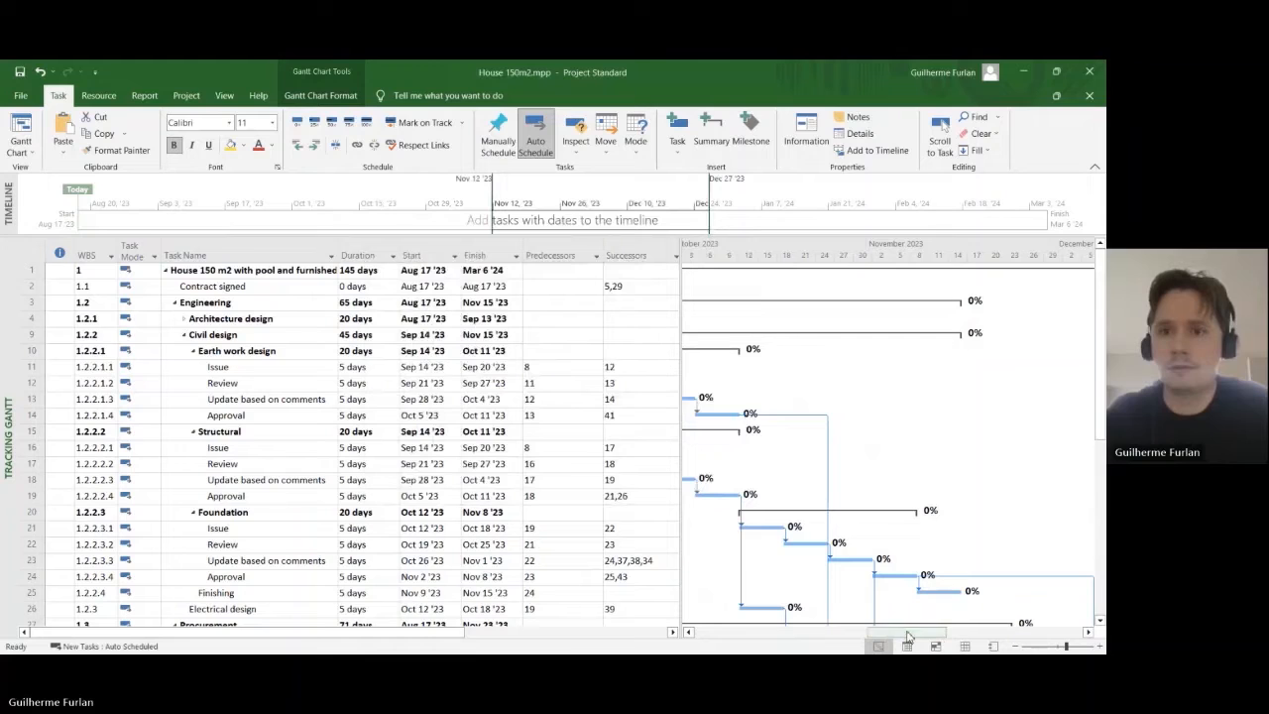
pyautogui.doubleClick(826, 257)
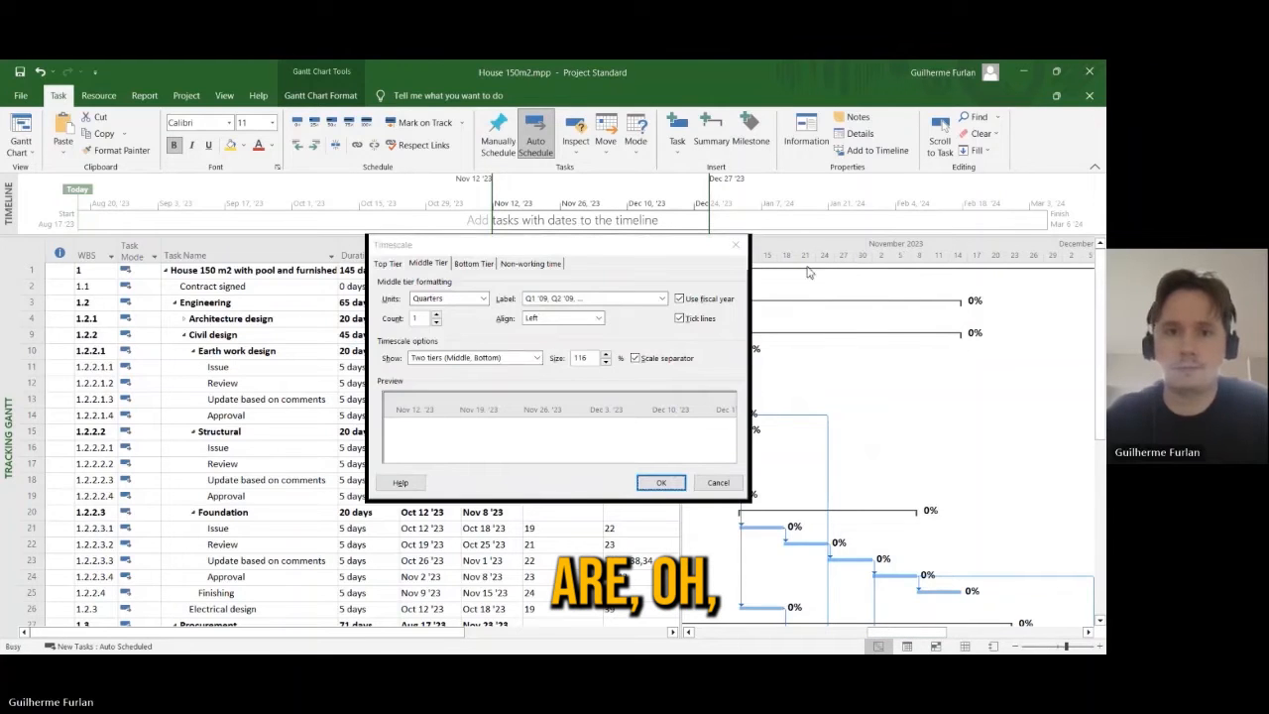
pyautogui.click(480, 266)
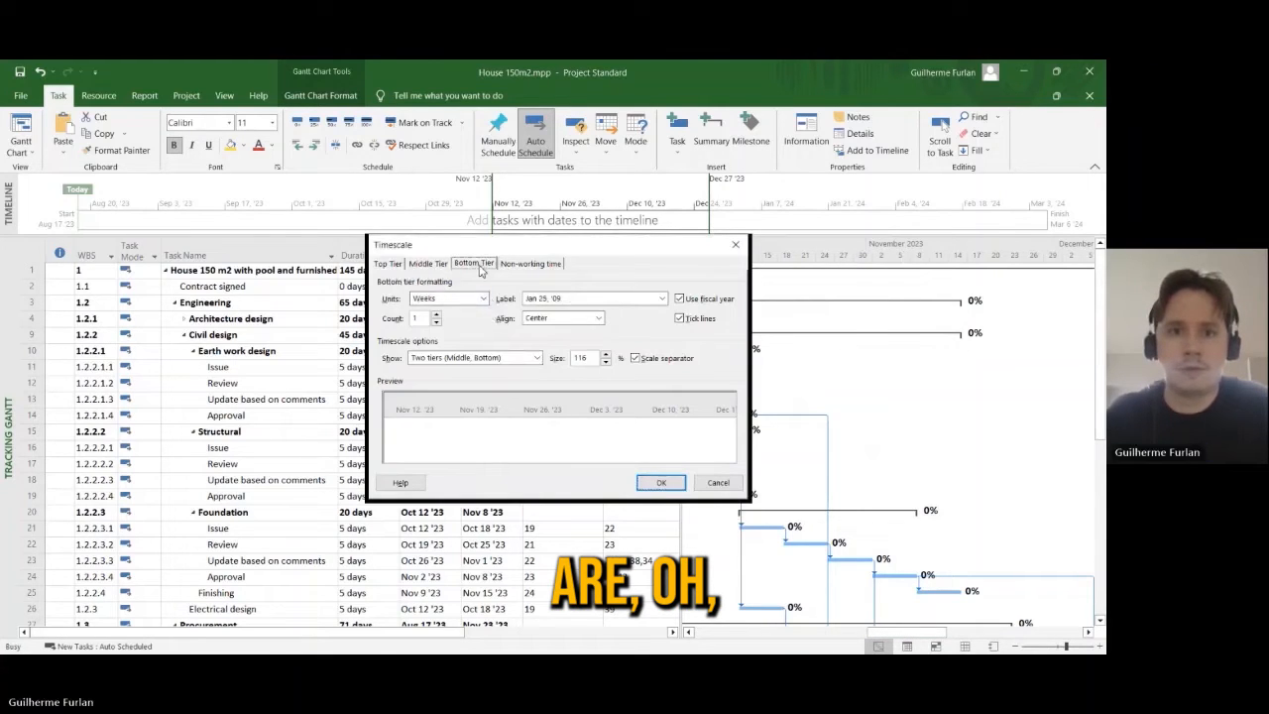
pyautogui.click(660, 483)
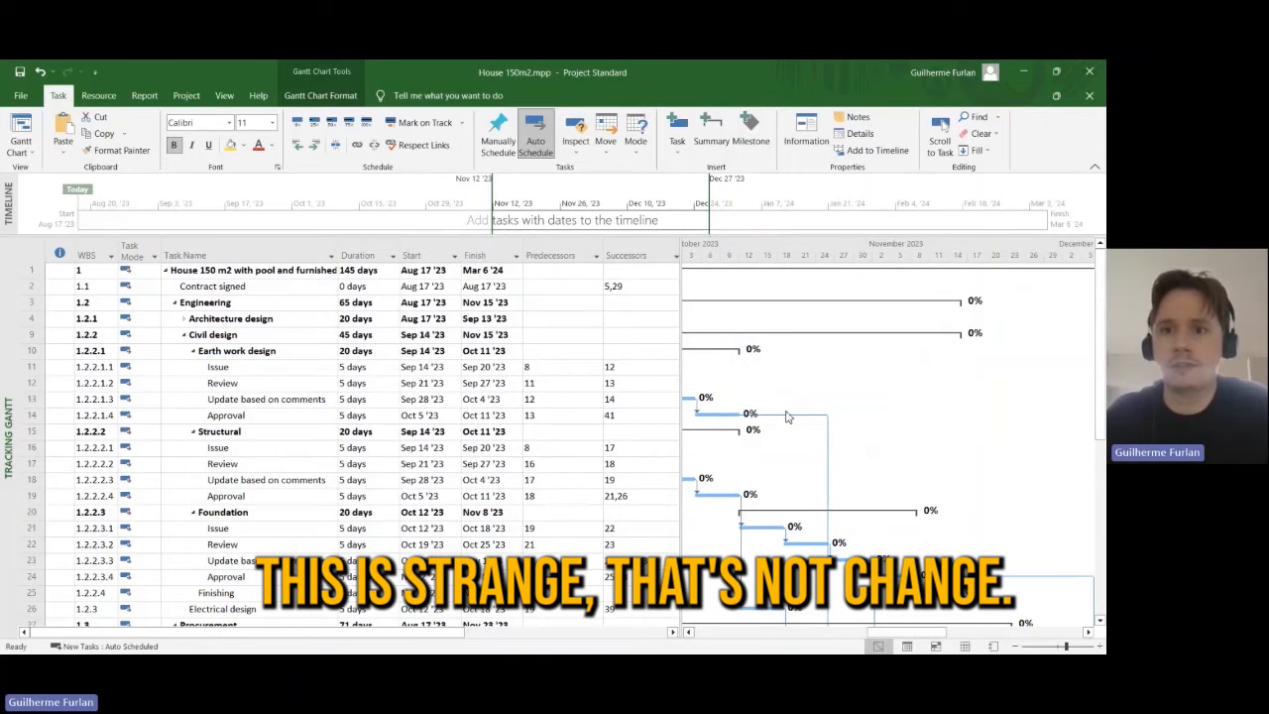
# - Narrow the task table slightly to give the chart more room, and review the task bars against the weekly timescale
pyautogui.scroll(-6, 788, 417)
pyautogui.scroll(6, 788, 417)
pyautogui.moveTo(681, 397); pyautogui.dragTo(666, 397)
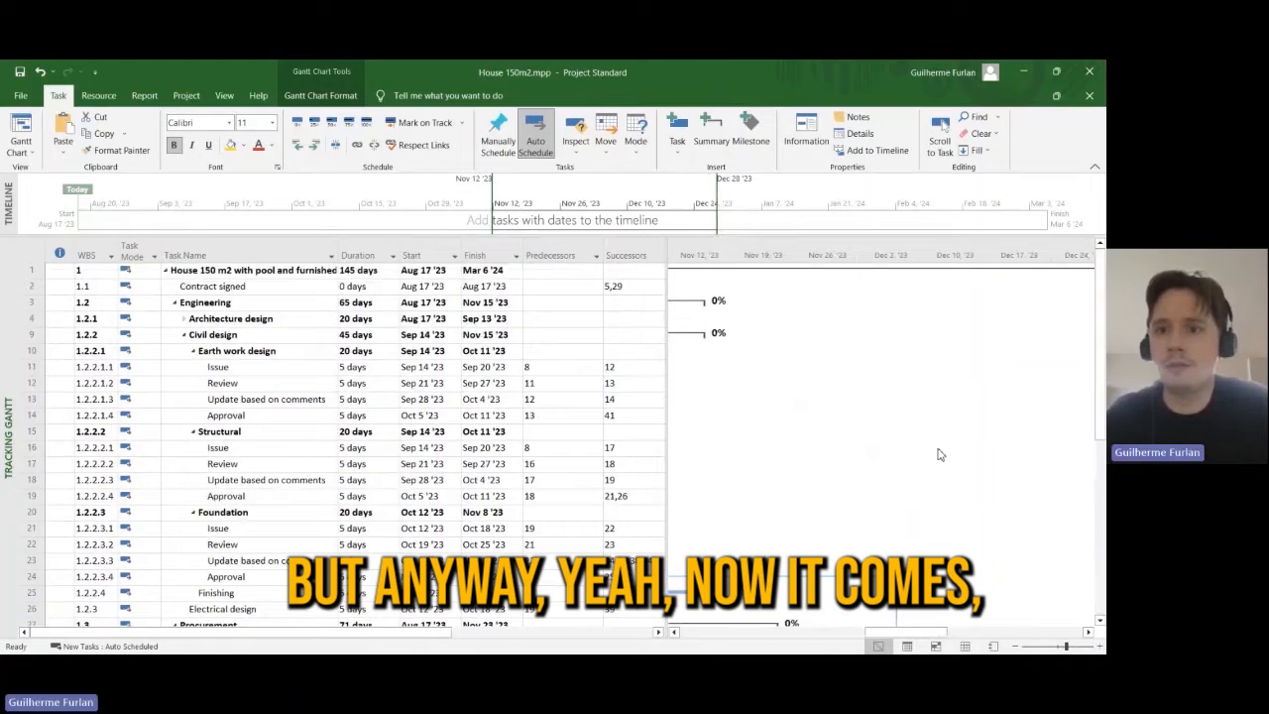
pyautogui.moveTo(907, 631); pyautogui.dragTo(817, 631)
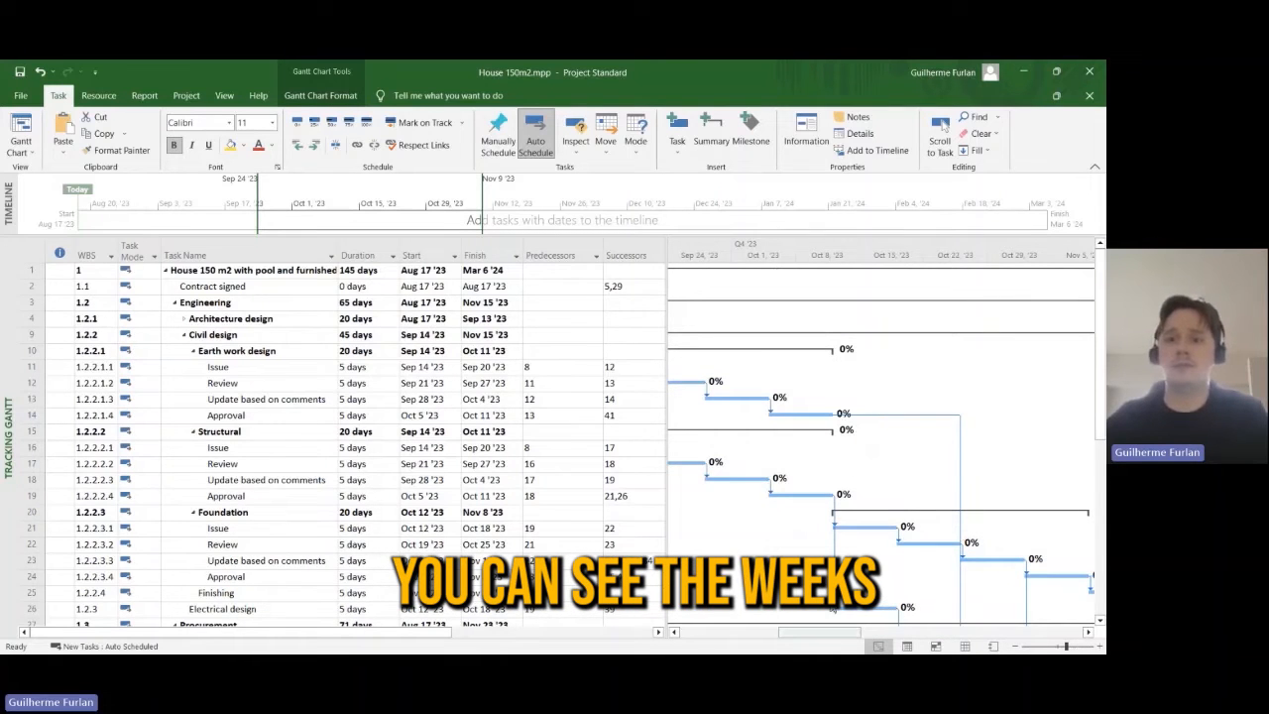
pyautogui.scroll(-5, 922, 535)
pyautogui.scroll(5, 873, 520)
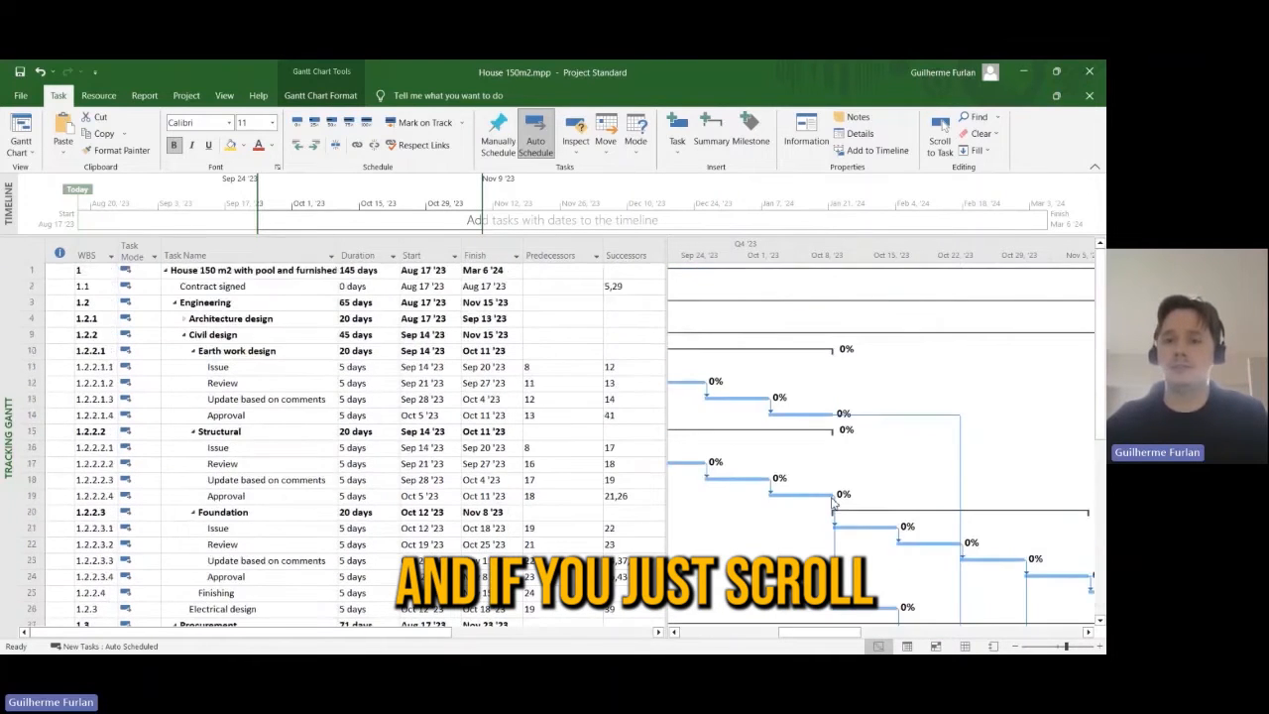
# - Review the task bars from Engineering down to Construction to examine the critical path
pyautogui.scroll(-10, 833, 503)
pyautogui.scroll(10, 839, 510)
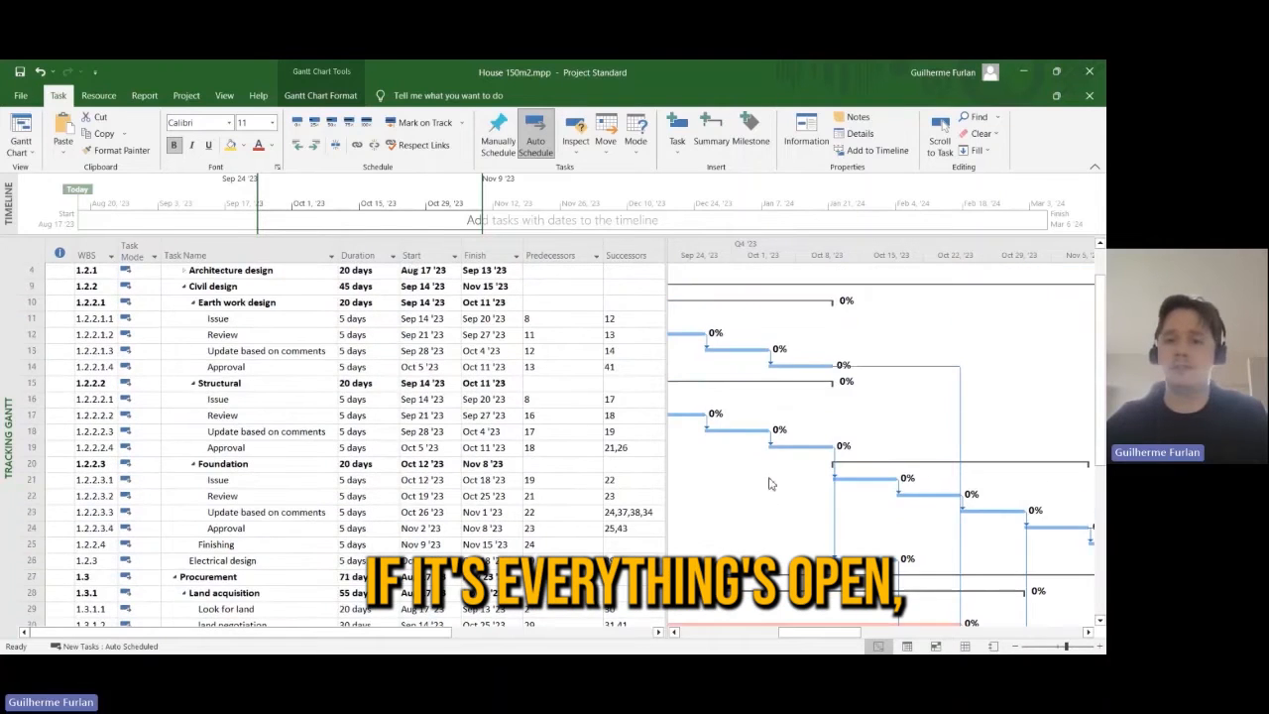
pyautogui.scroll(-5, 772, 481)
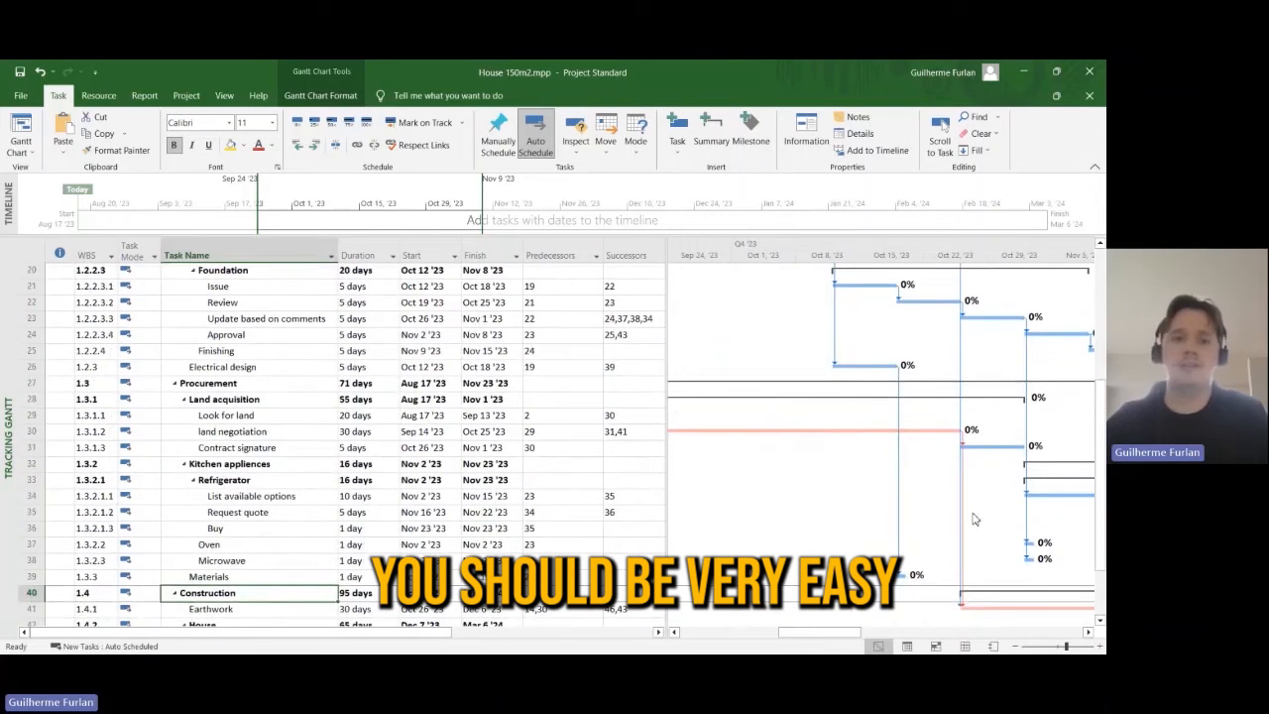
pyautogui.scroll(6, 974, 518)
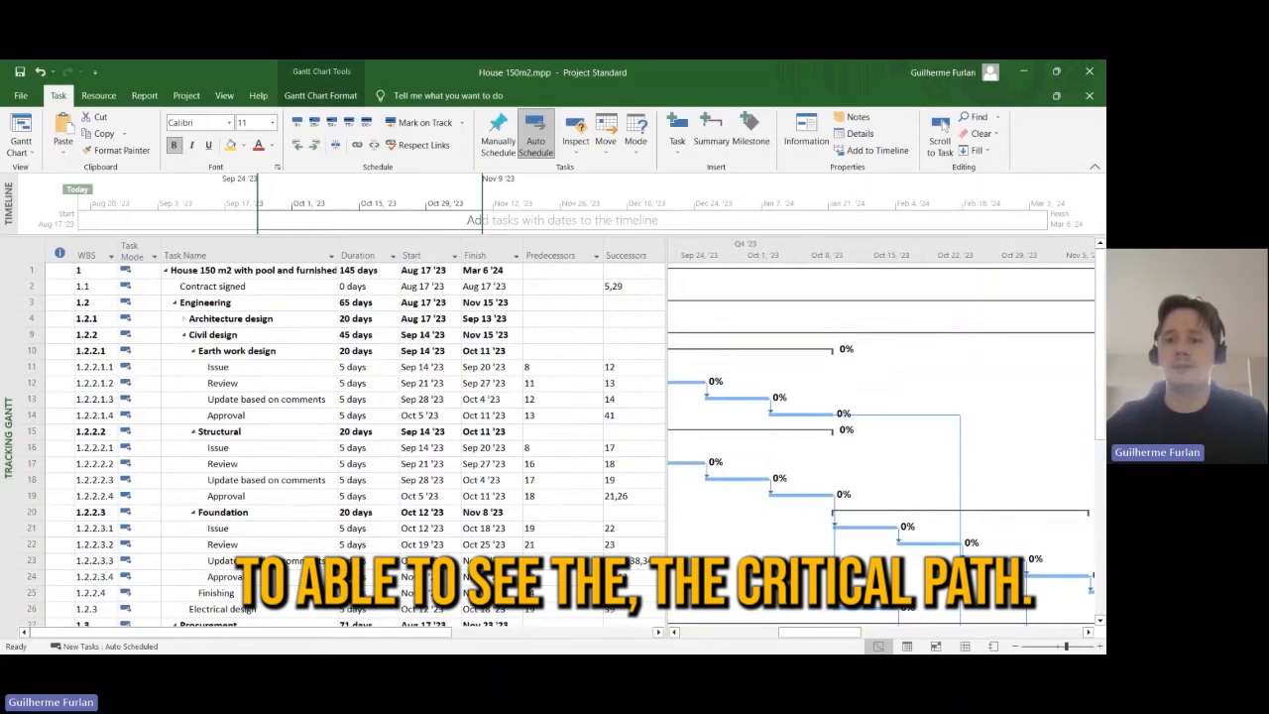
pyautogui.scroll(-8, 759, 564)
pyautogui.scroll(8, 759, 564)
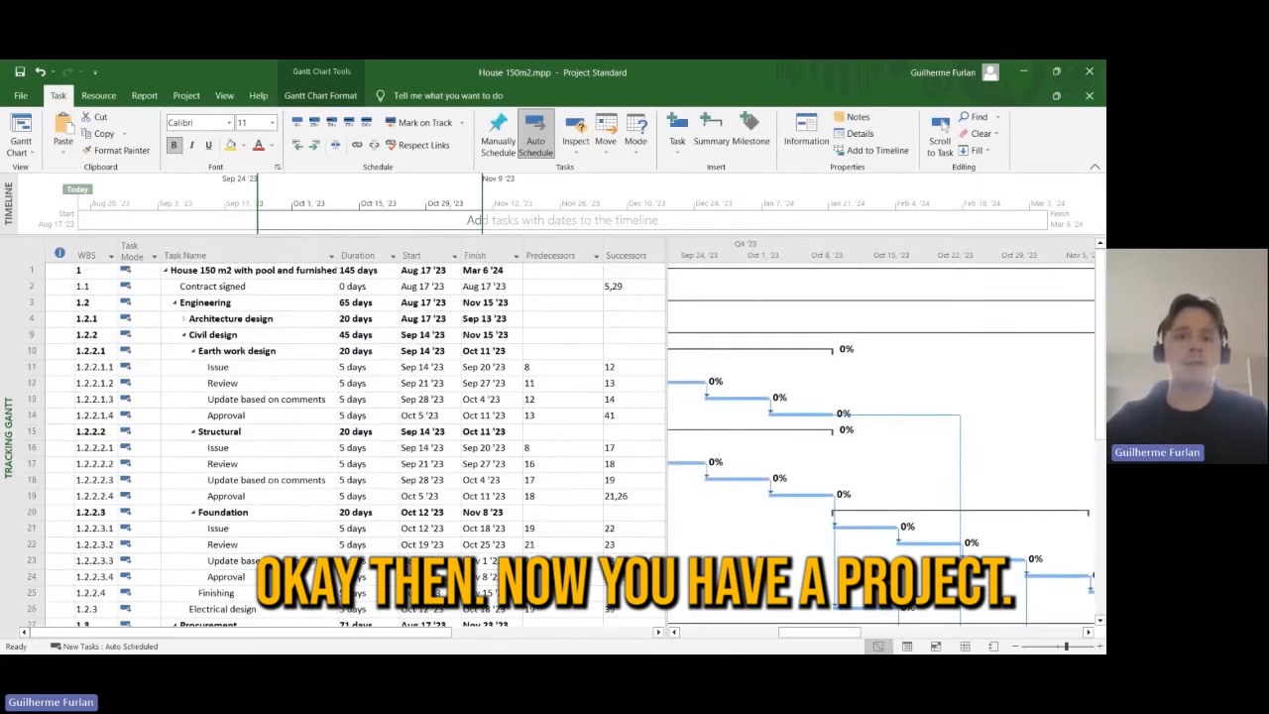
pyautogui.click(551, 446)
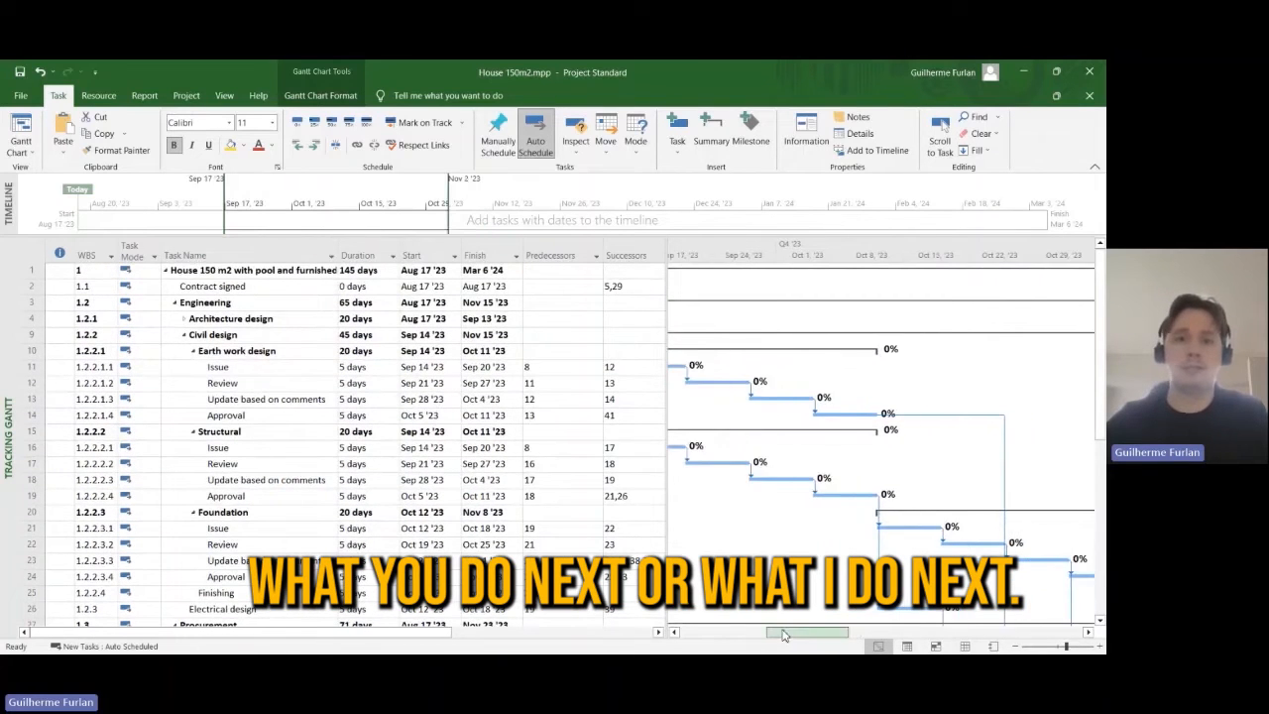
# - Set the default Baseline for the entire project and view the baseline bars in the chart
pyautogui.click(186, 95)
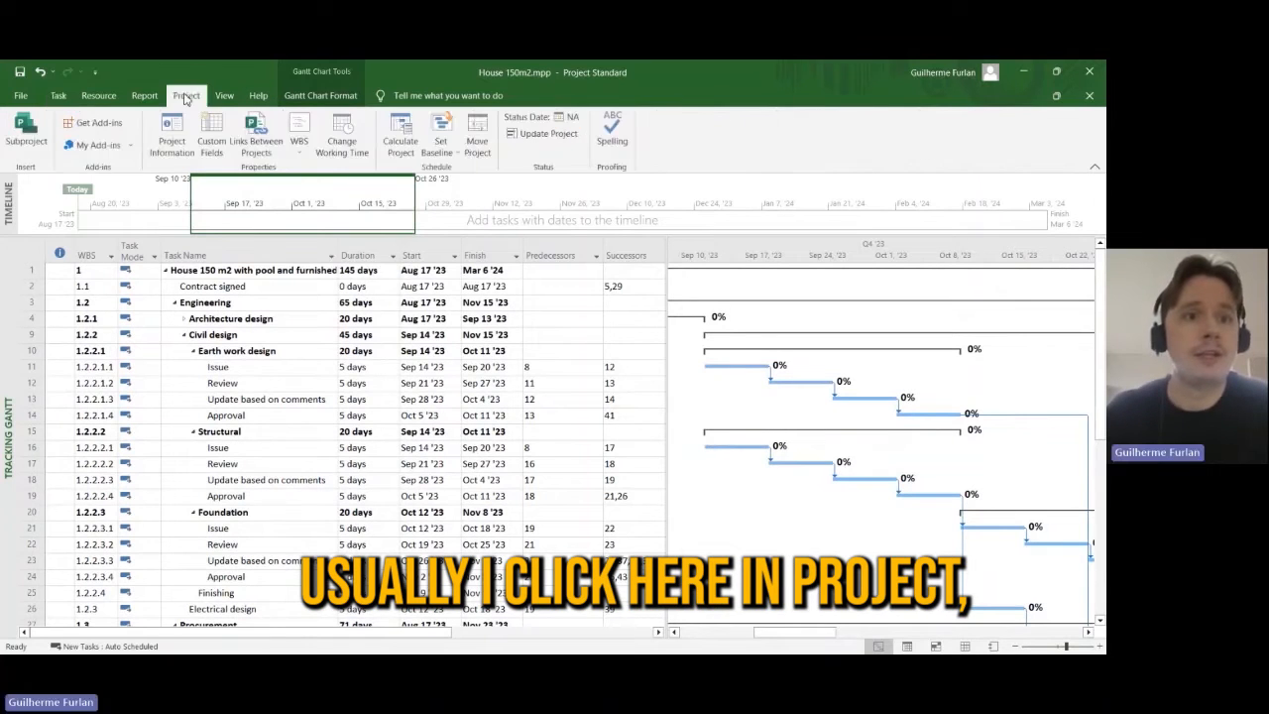
pyautogui.click(442, 151)
pyautogui.click(480, 179)
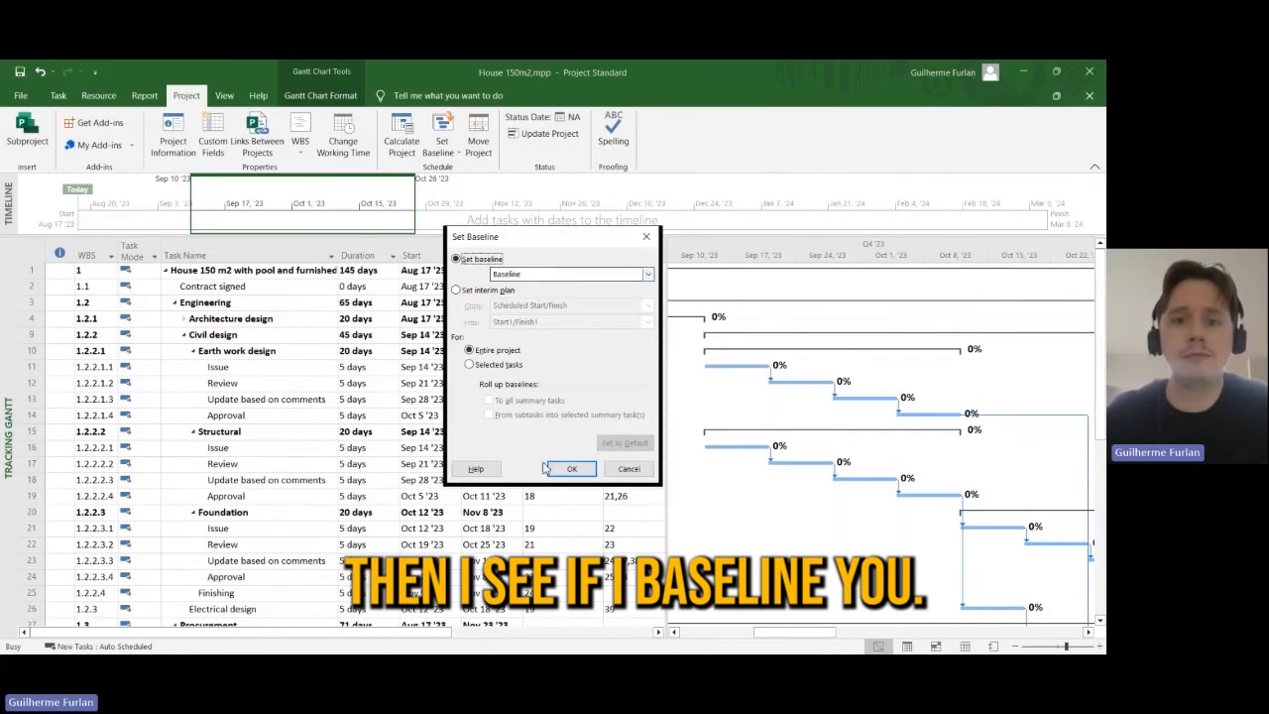
pyautogui.click(571, 468)
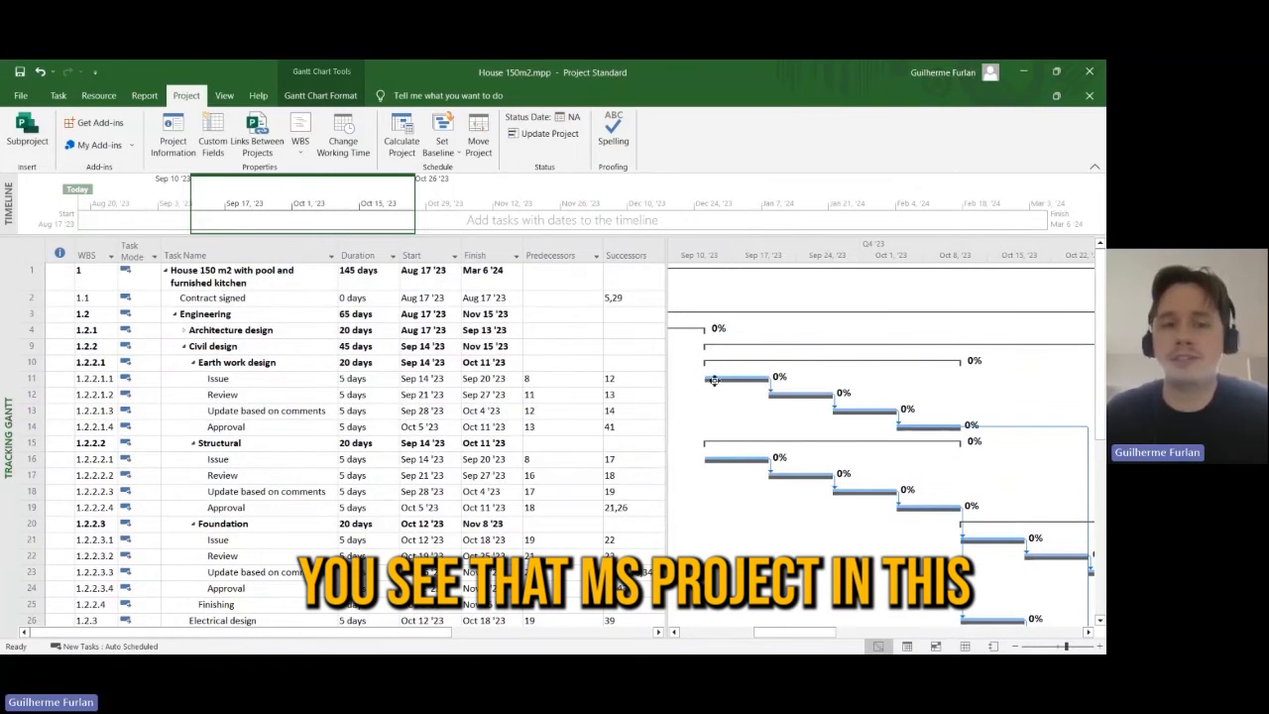
pyautogui.click(59, 95)
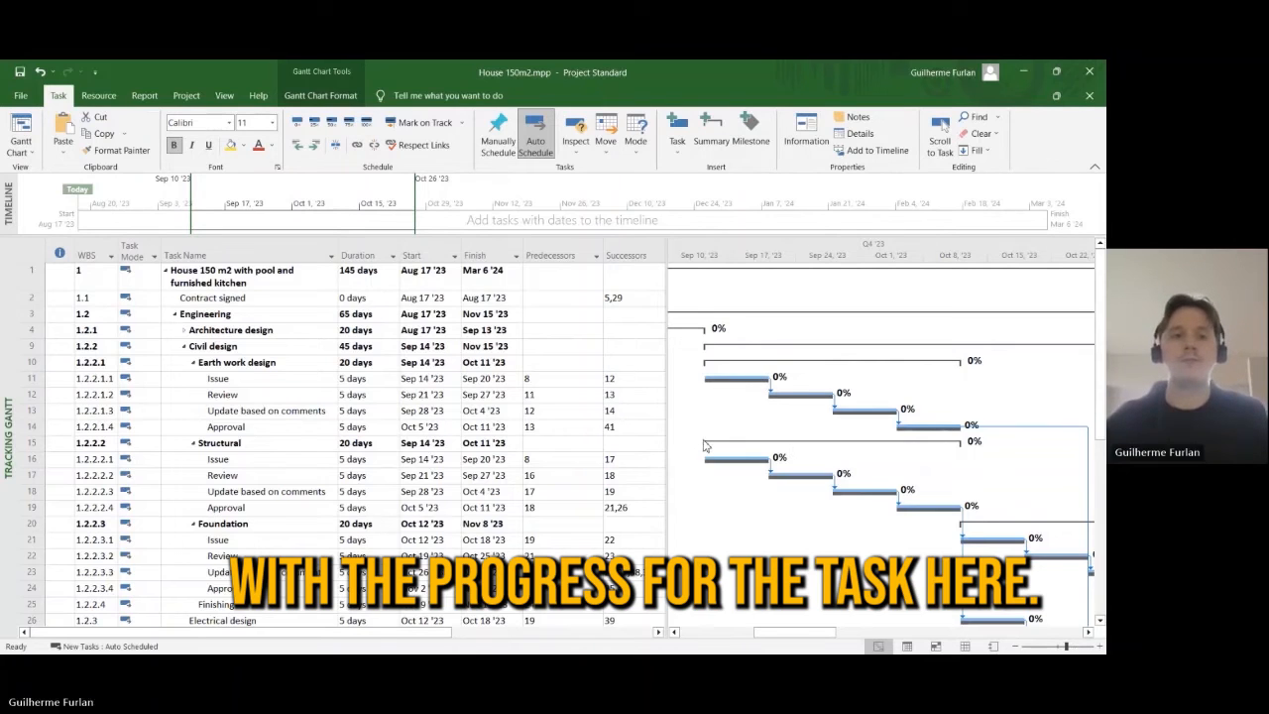
pyautogui.moveTo(783, 631); pyautogui.dragTo(799, 636)
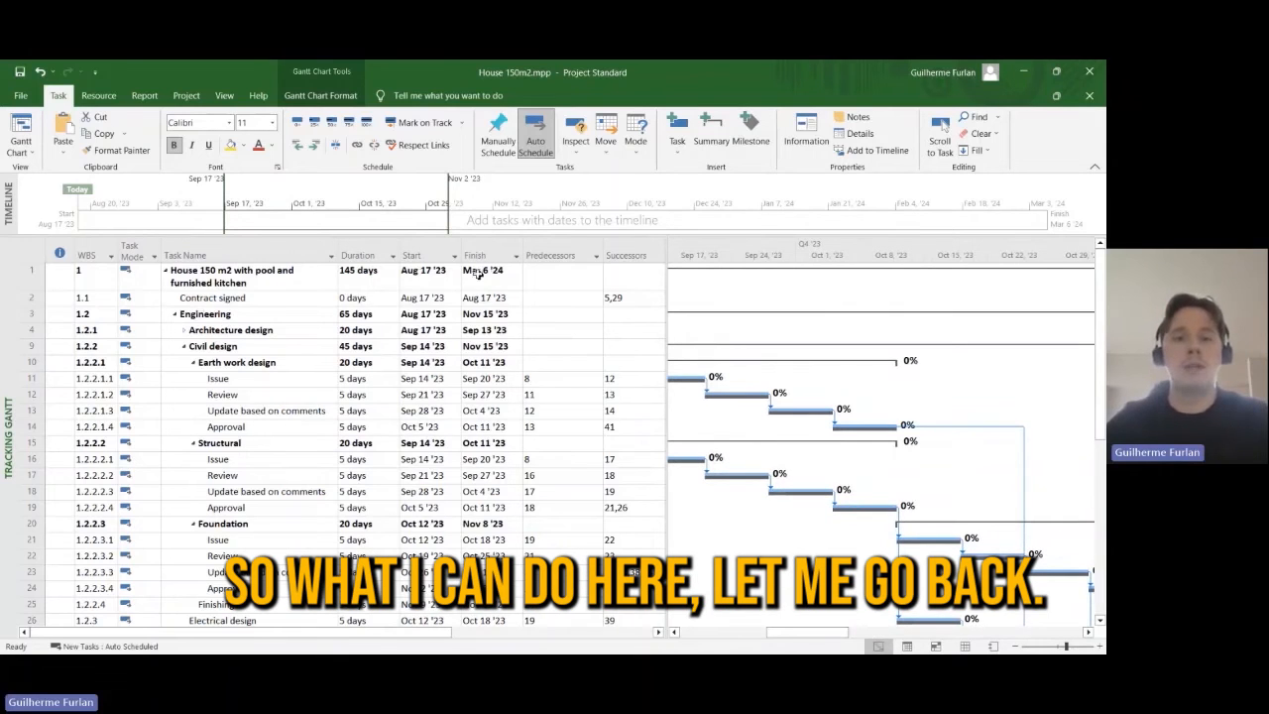
# - Set the project's start date to June 1, 2023 in the project information
pyautogui.click(449, 298)
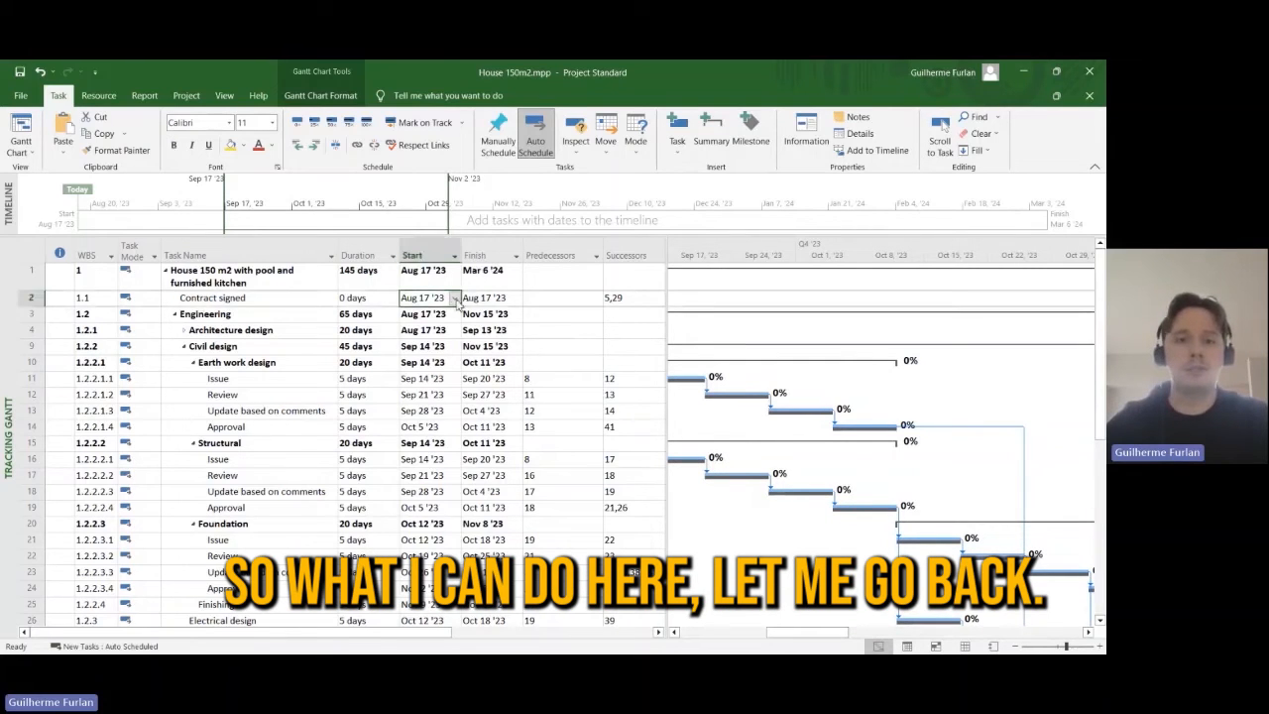
pyautogui.click(186, 95)
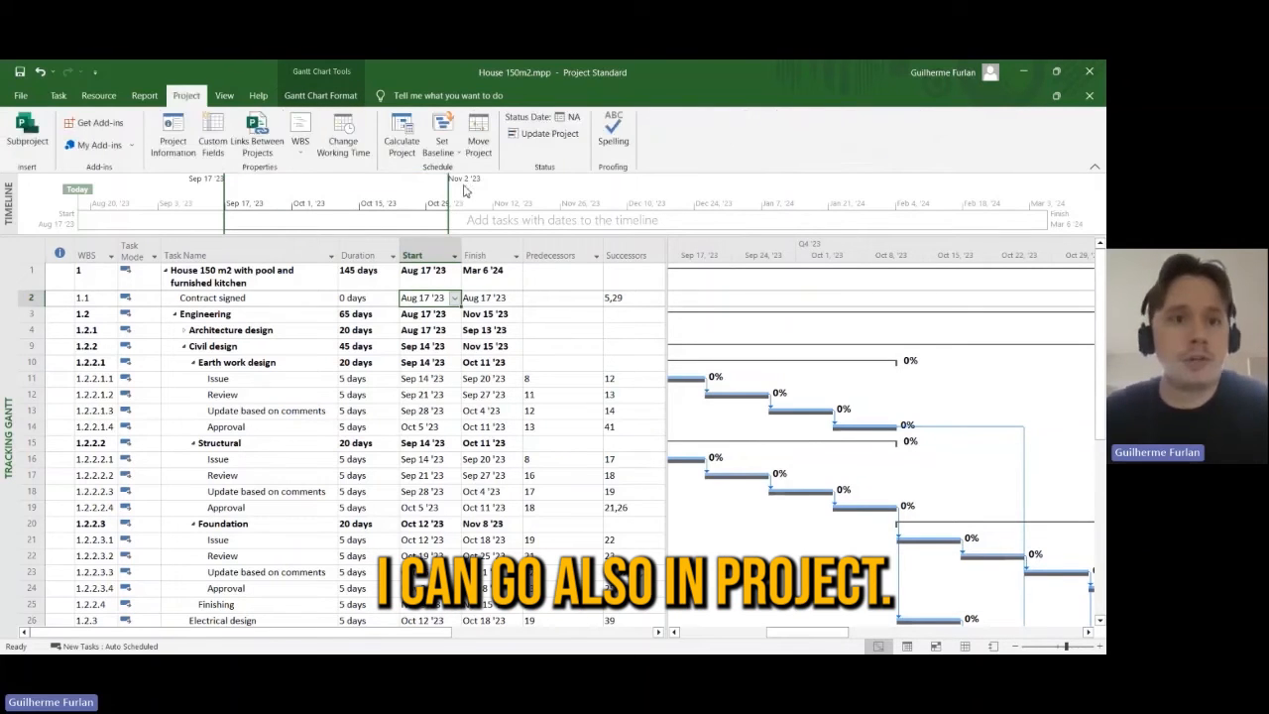
pyautogui.click(172, 134)
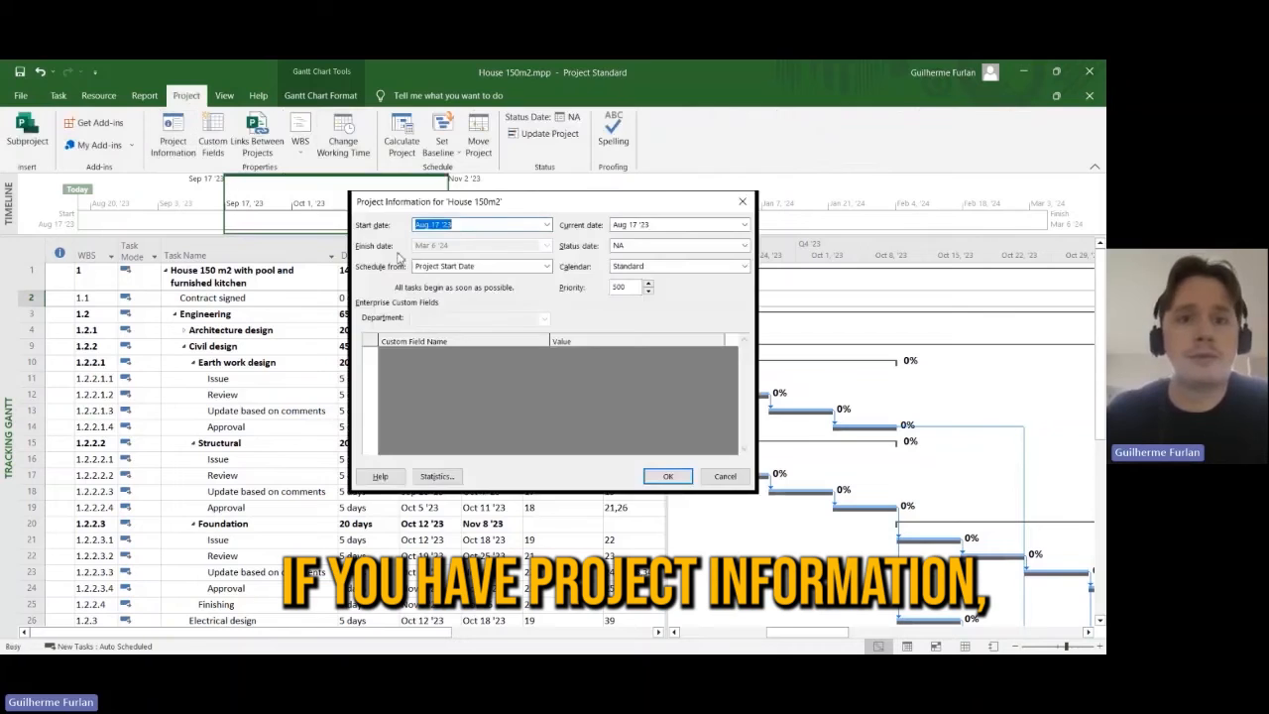
pyautogui.click(546, 226)
pyautogui.click(437, 242)
pyautogui.click(437, 242)
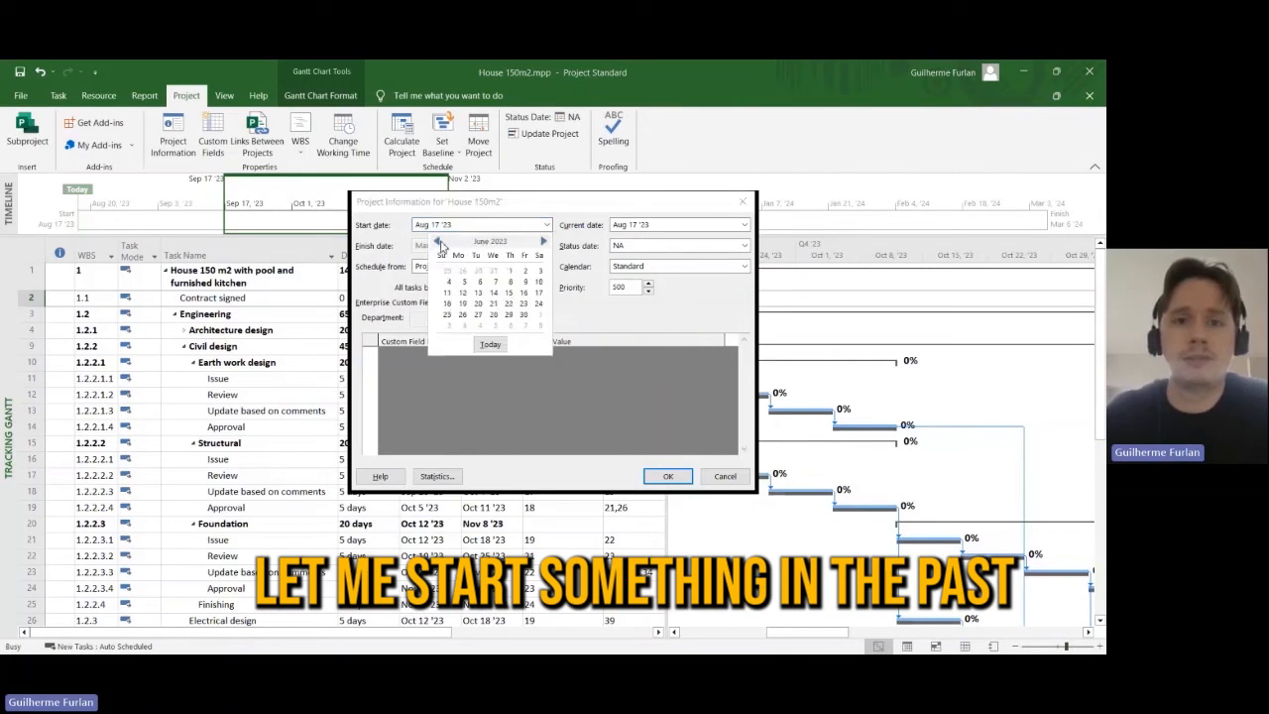
pyautogui.click(508, 270)
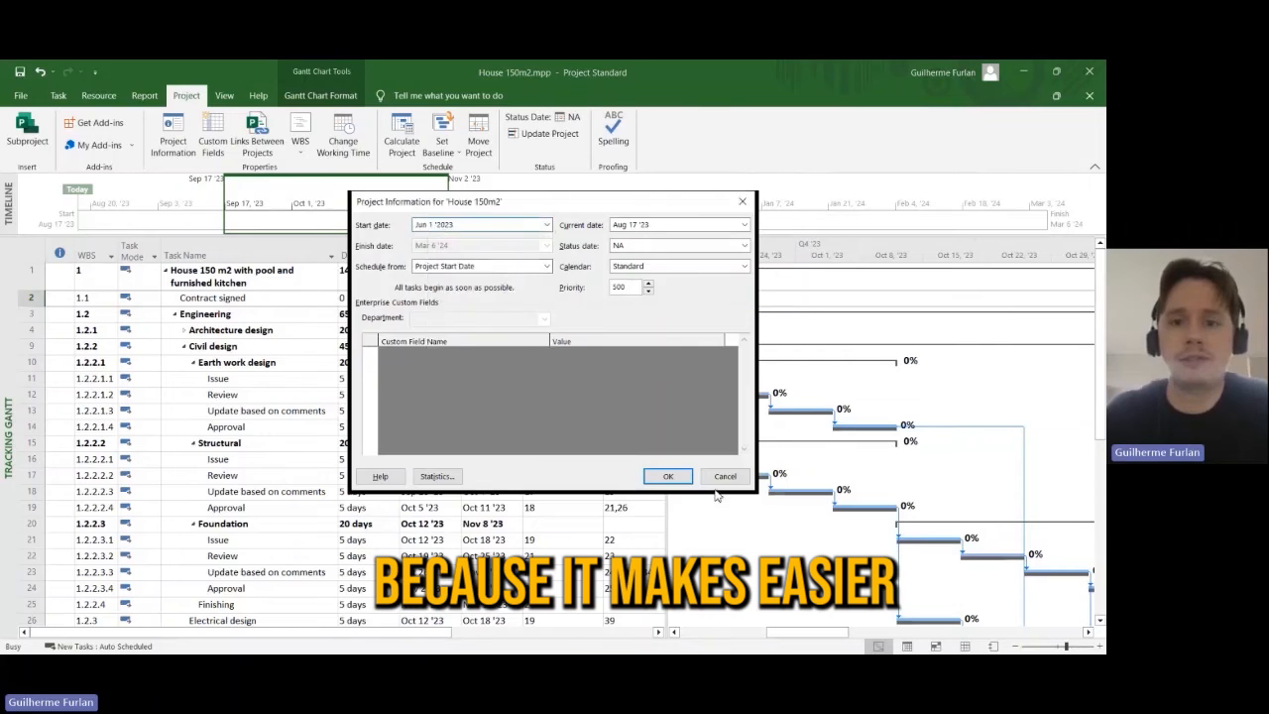
pyautogui.click(668, 476)
# - Compare the rescheduled task bars with the baseline bars along the chart
pyautogui.click(456, 381)
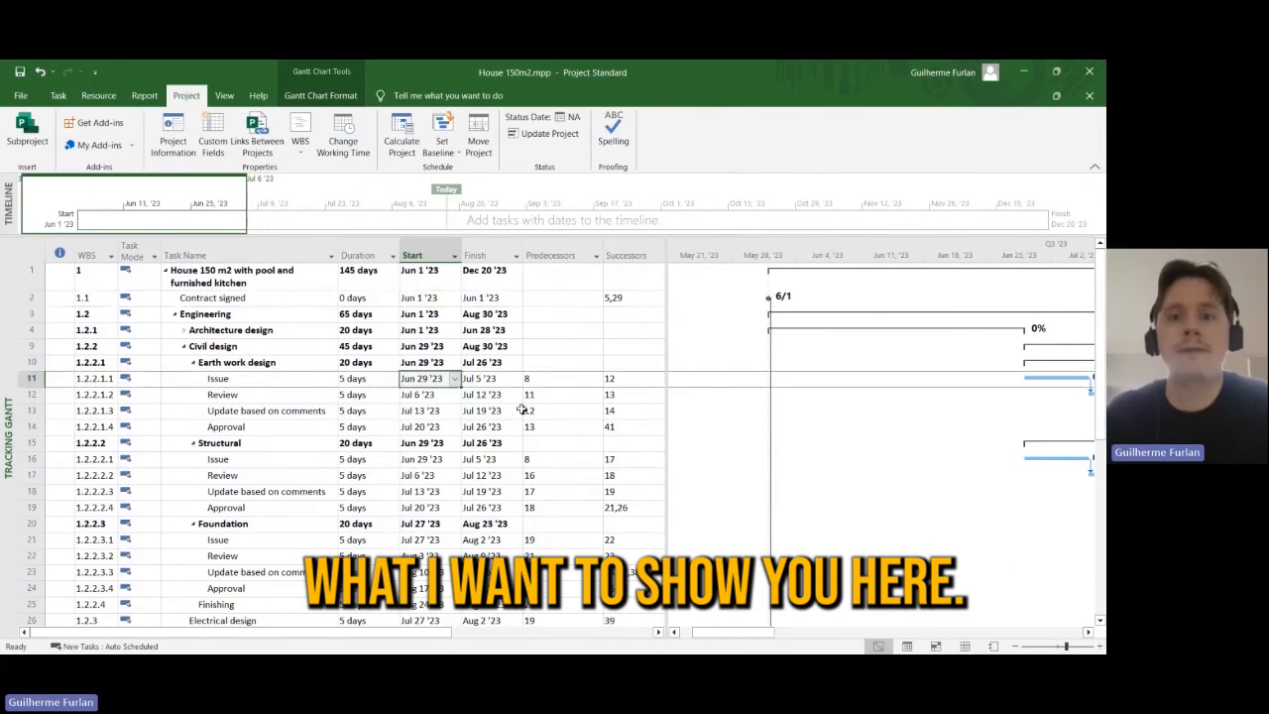
pyautogui.moveTo(727, 634); pyautogui.dragTo(905, 635)
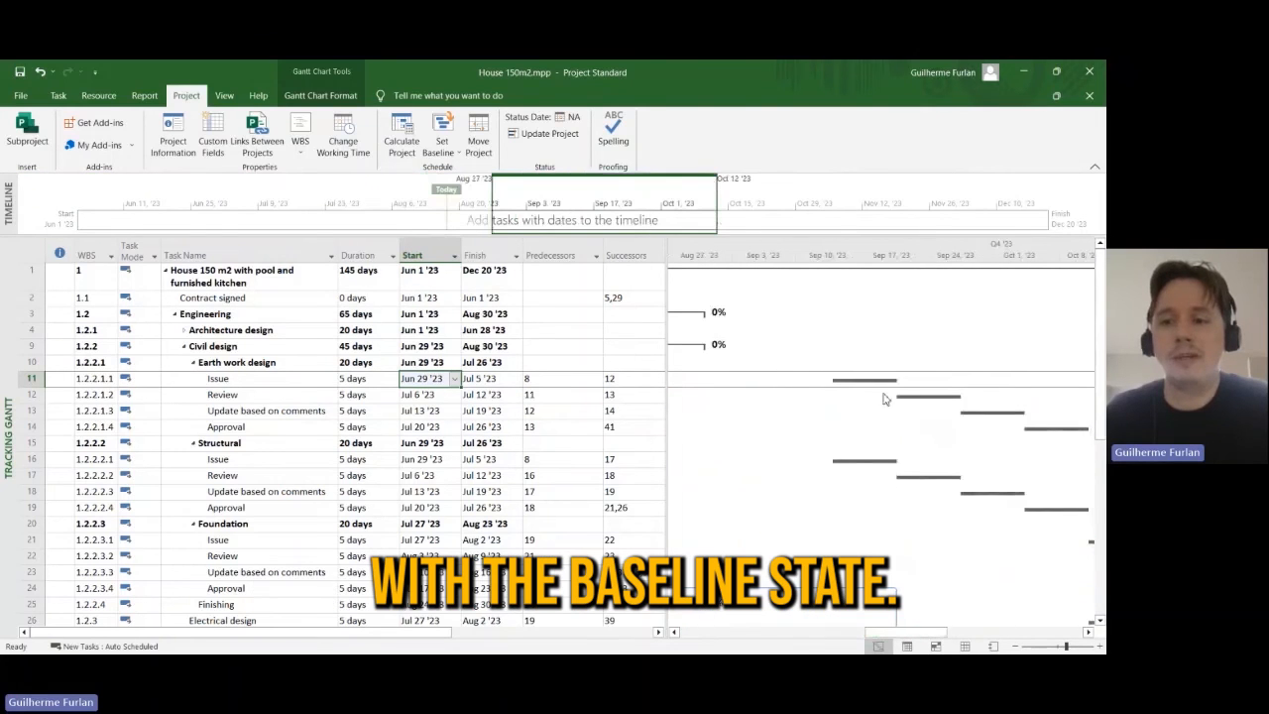
pyautogui.moveTo(905, 633); pyautogui.dragTo(769, 635)
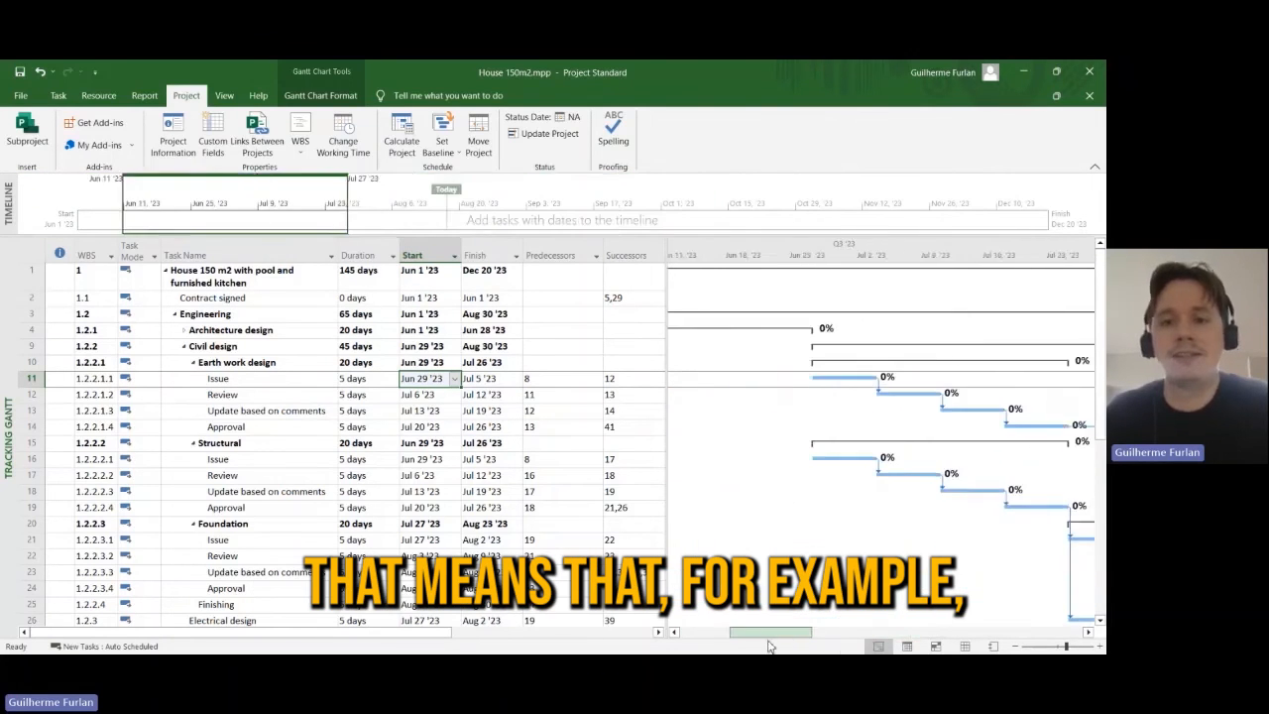
# - Save the project and overwrite the existing Baseline with the current schedule for the entire project
pyautogui.click(20, 71)
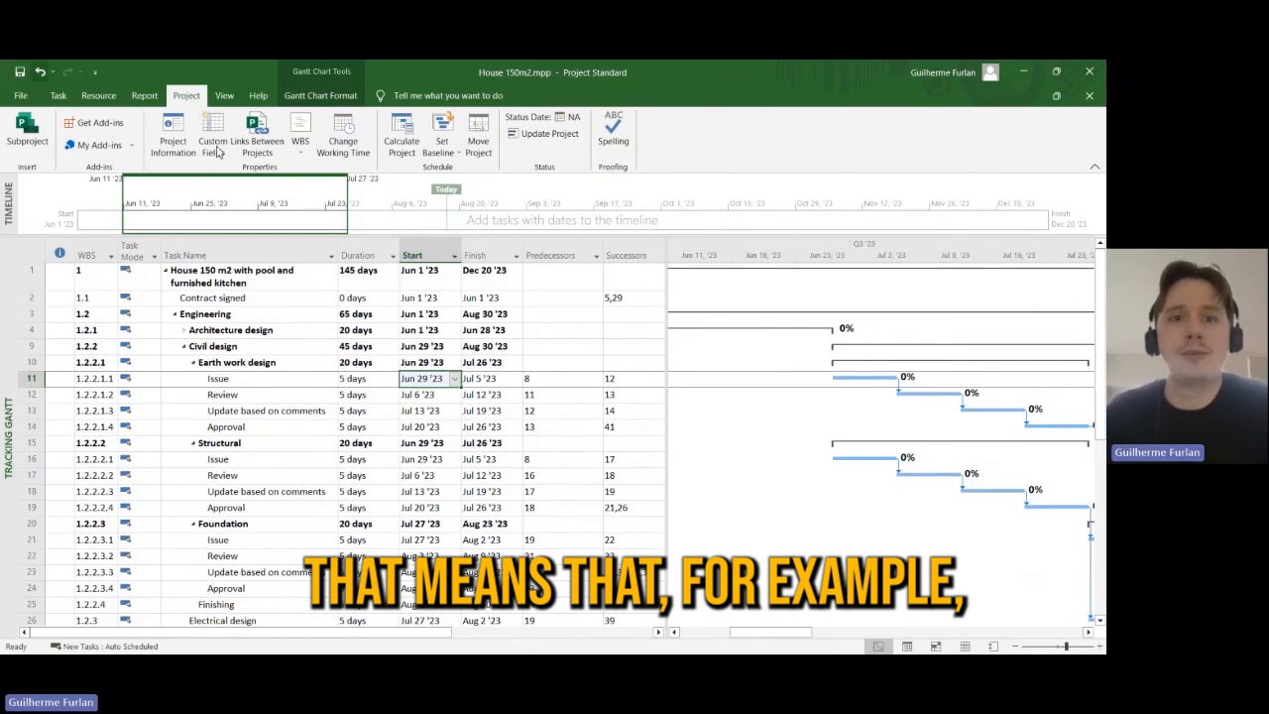
pyautogui.click(440, 151)
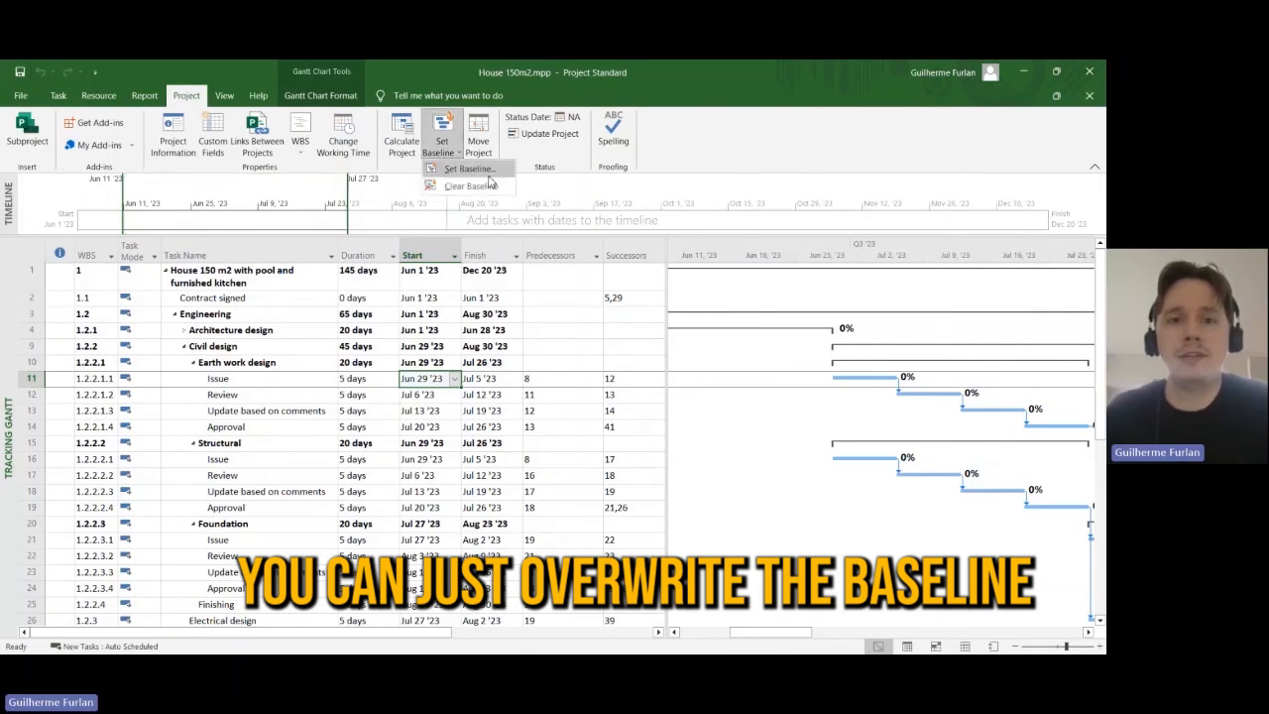
pyautogui.click(466, 183)
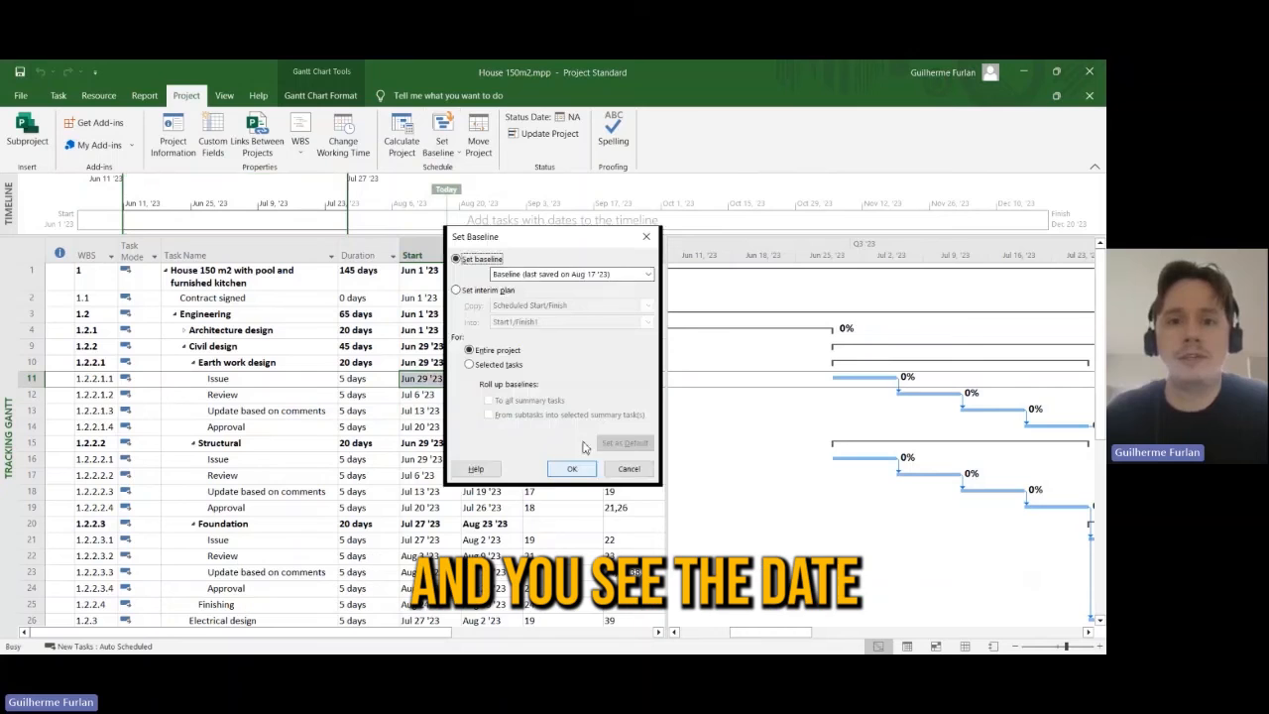
pyautogui.click(571, 468)
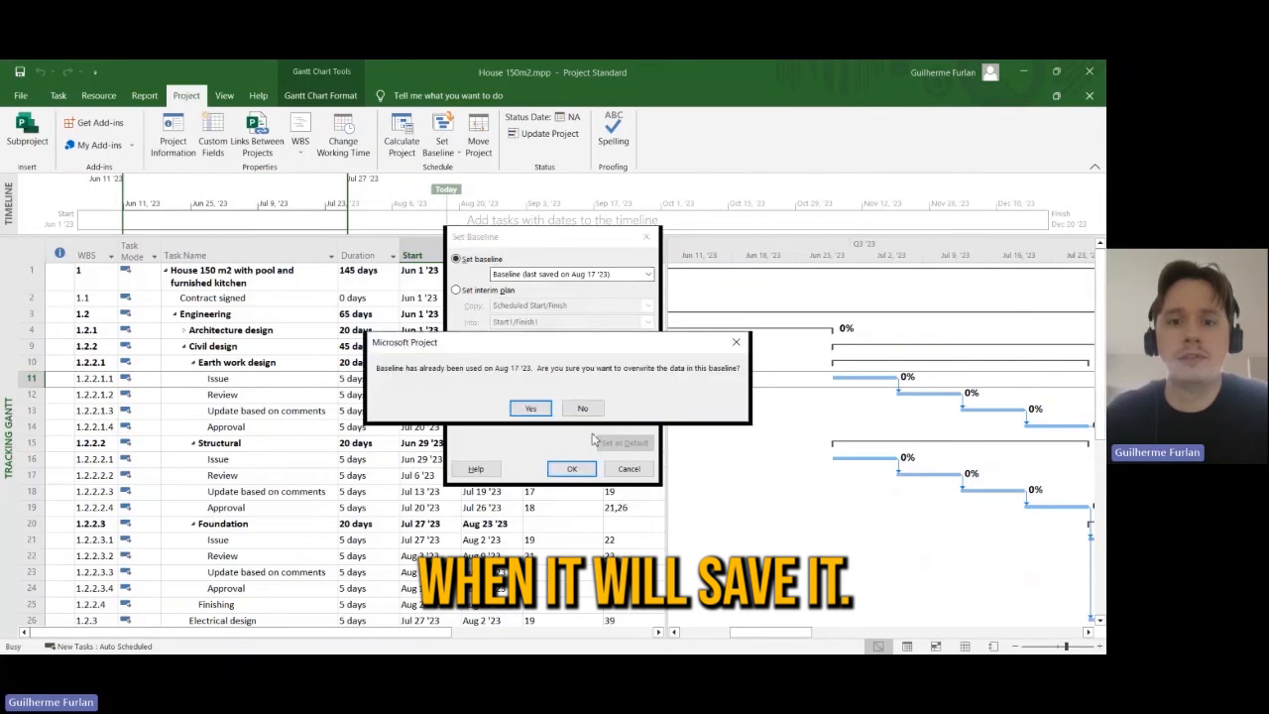
pyautogui.click(524, 406)
# - Look through the available baselines, Baseline to Baseline 10, and leave the baseline settings without changing them
pyautogui.click(448, 150)
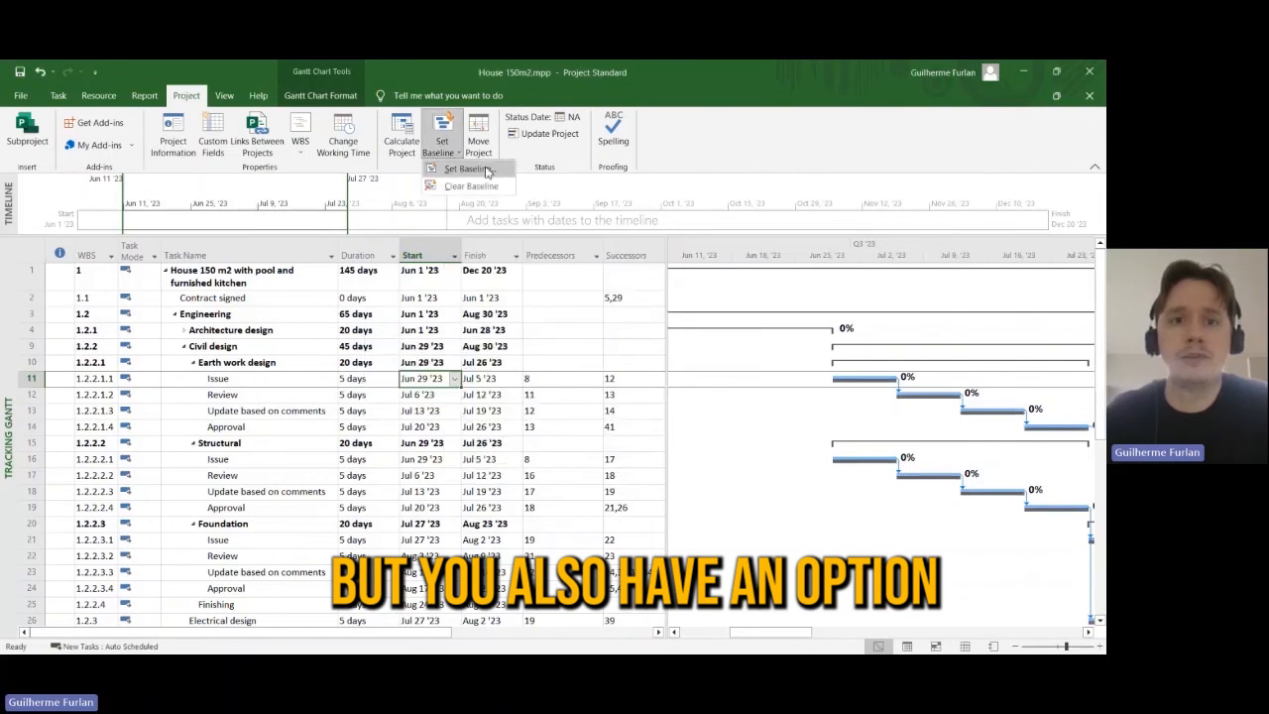
pyautogui.click(476, 171)
pyautogui.click(647, 273)
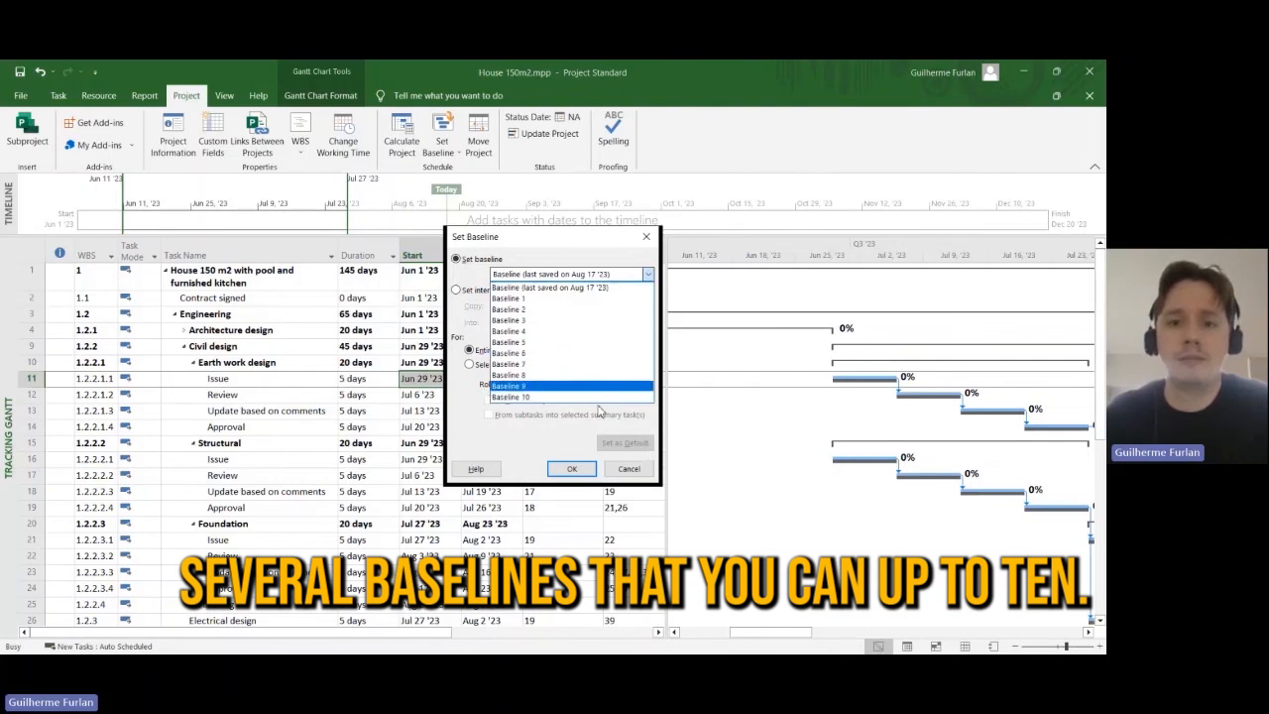
pyautogui.click(637, 477)
pyautogui.click(640, 472)
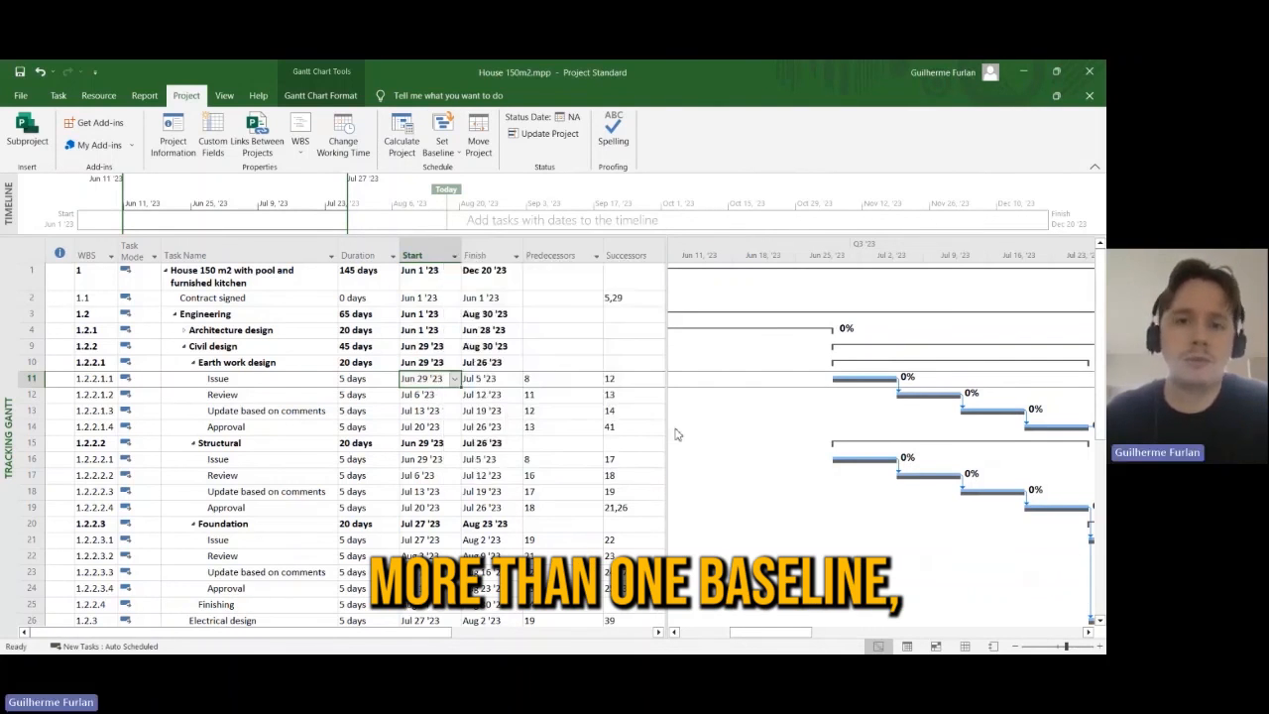